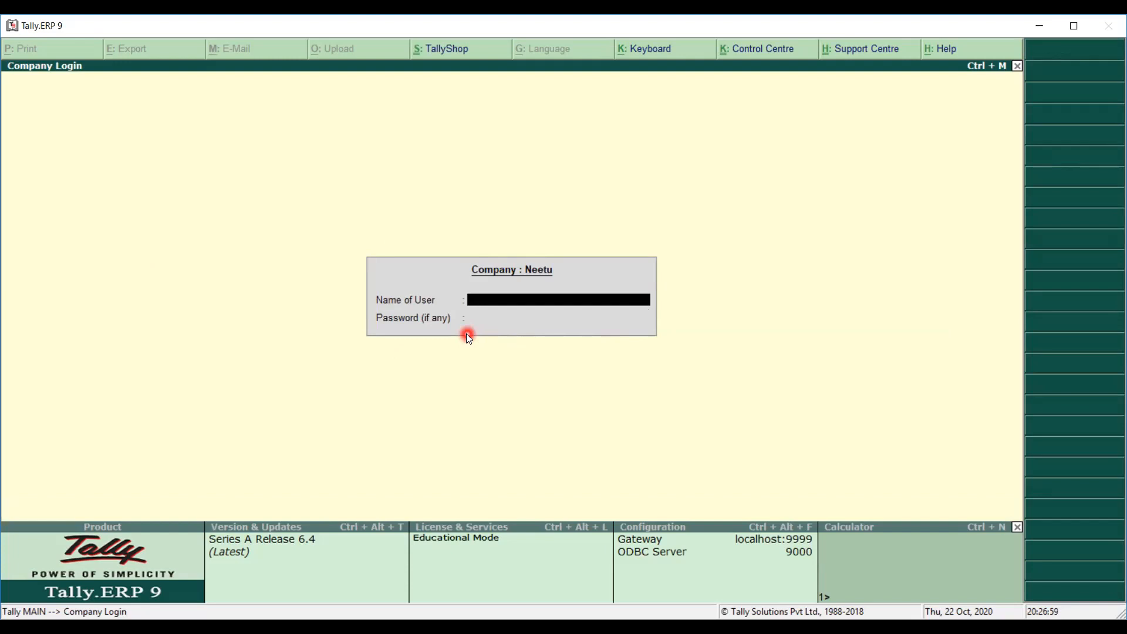
Cancel the Neetu company login and bring up the list of companies to select from.
key(Escape)
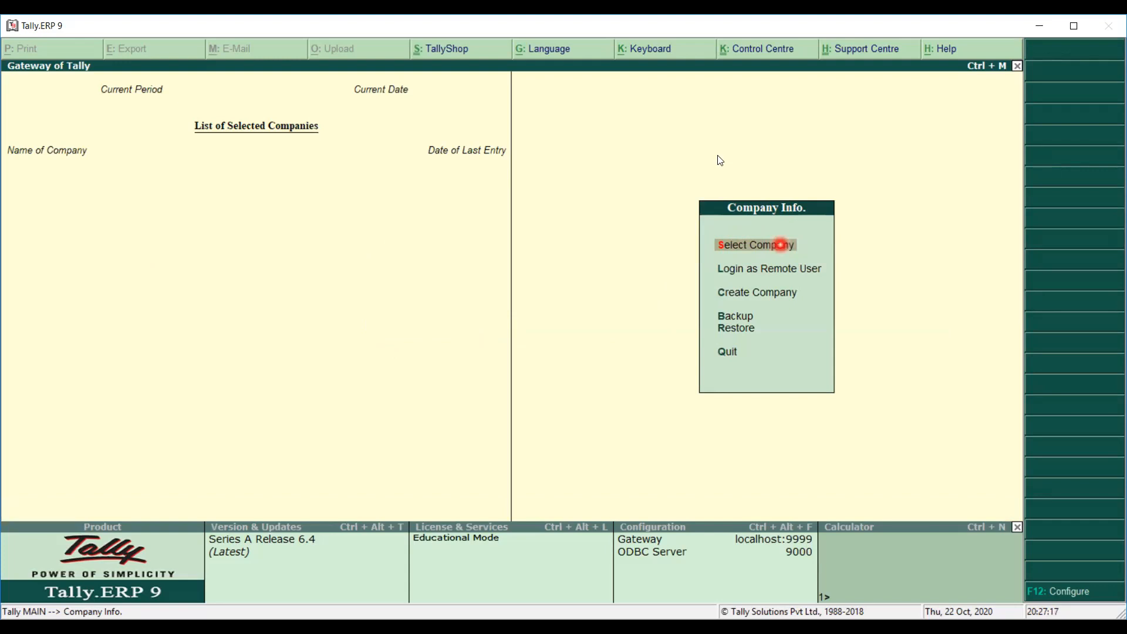
click(583, 217)
text(F1)
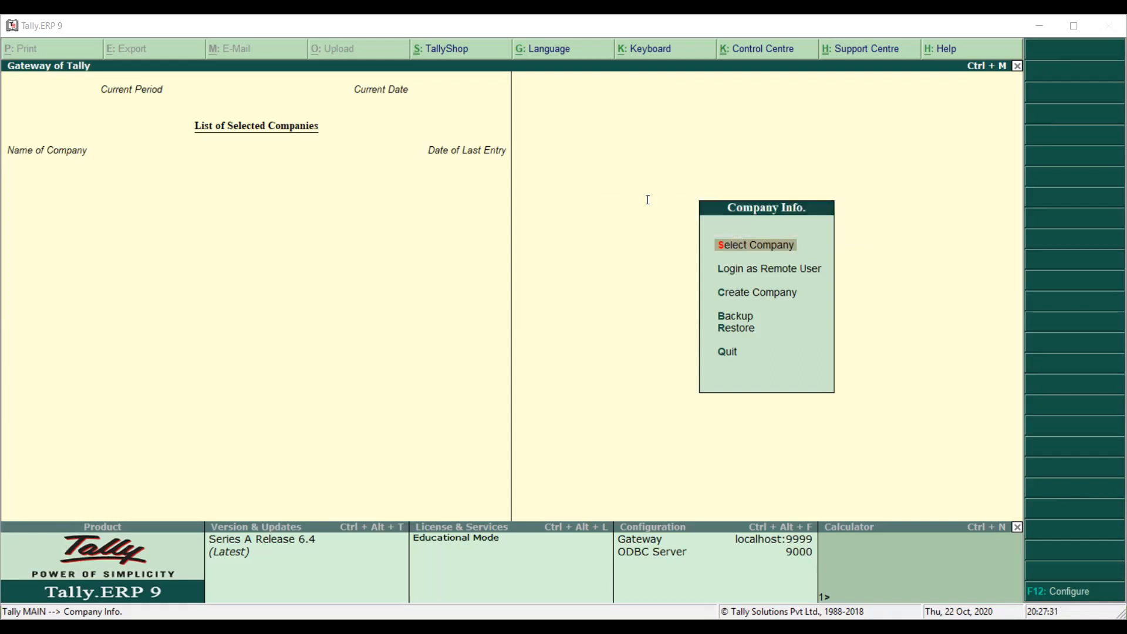
click(742, 246)
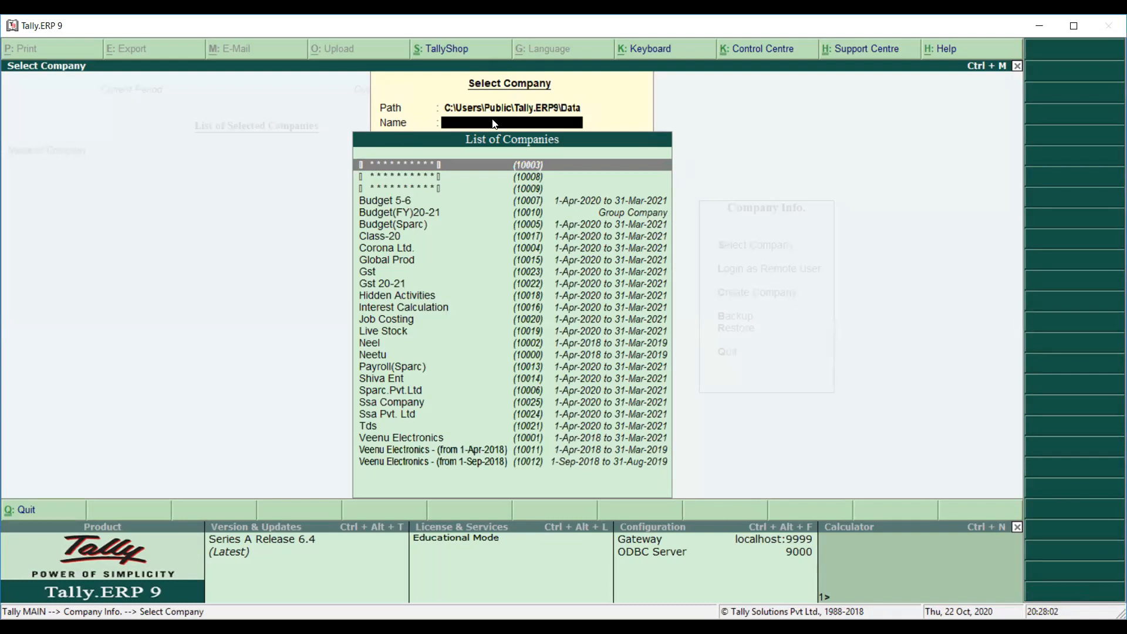
Filter the company list with 'ss' and open Ssa Company.
text(ss)
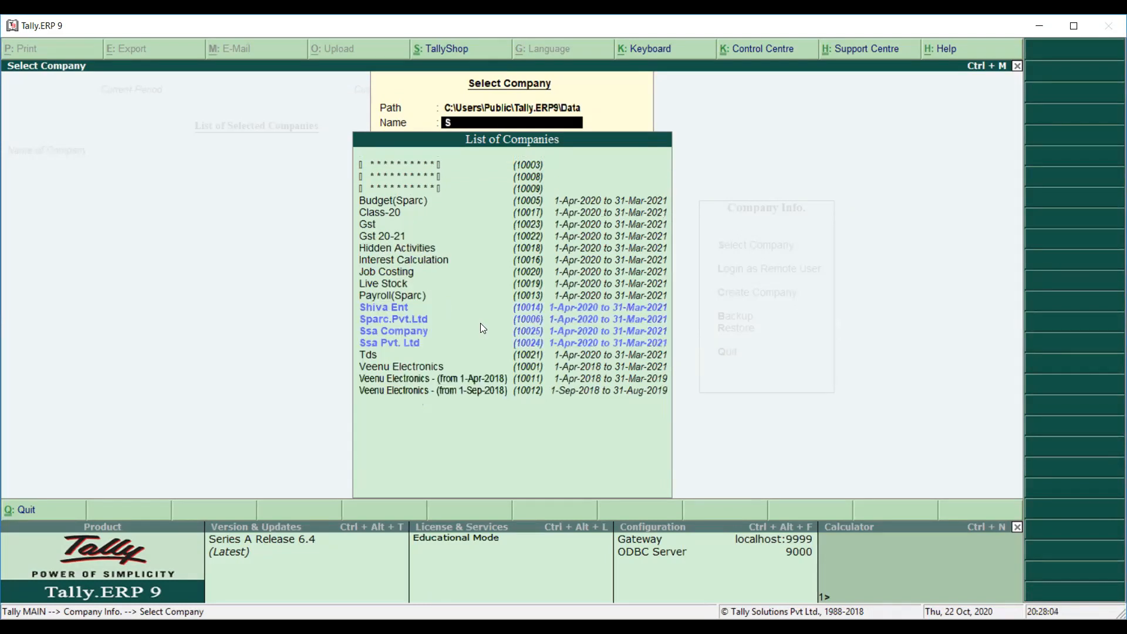
key(Down)
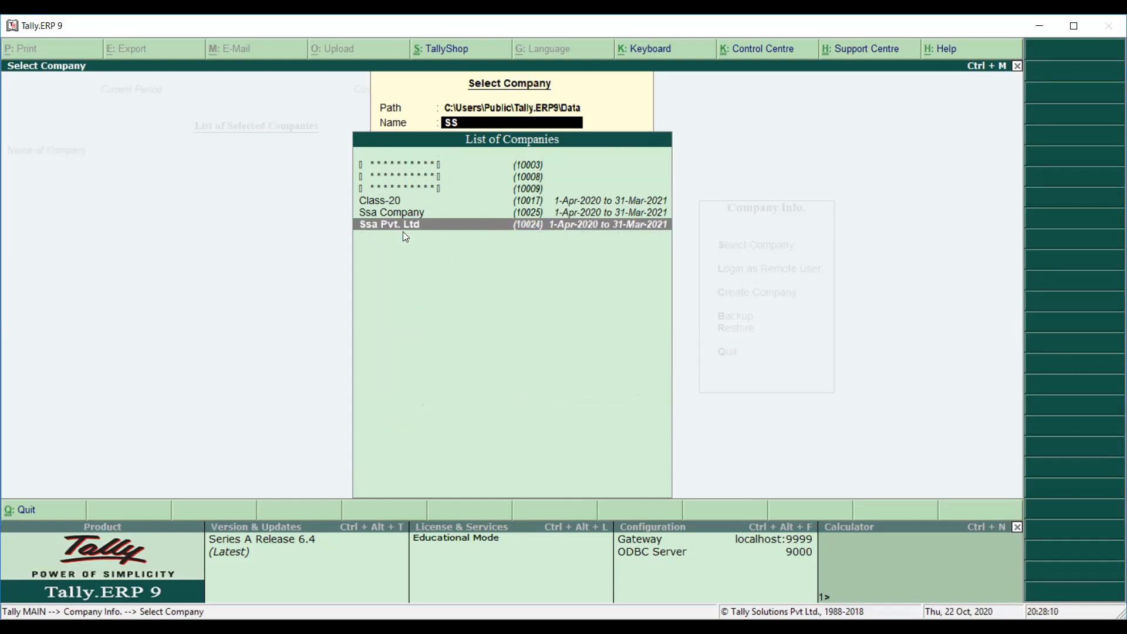
click(422, 215)
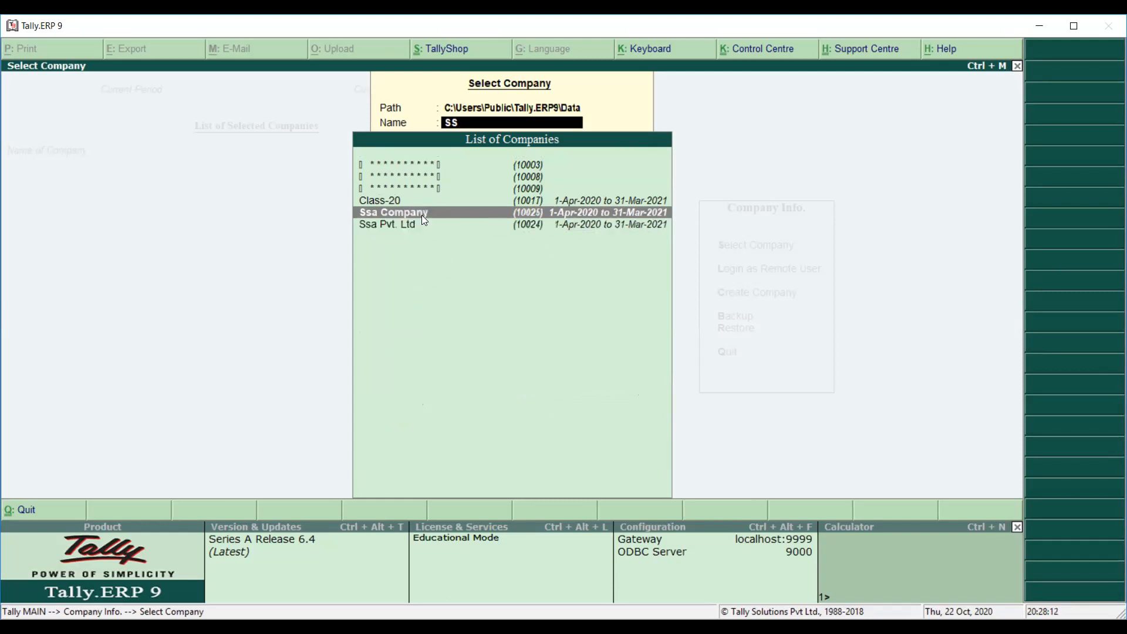
key(Return)
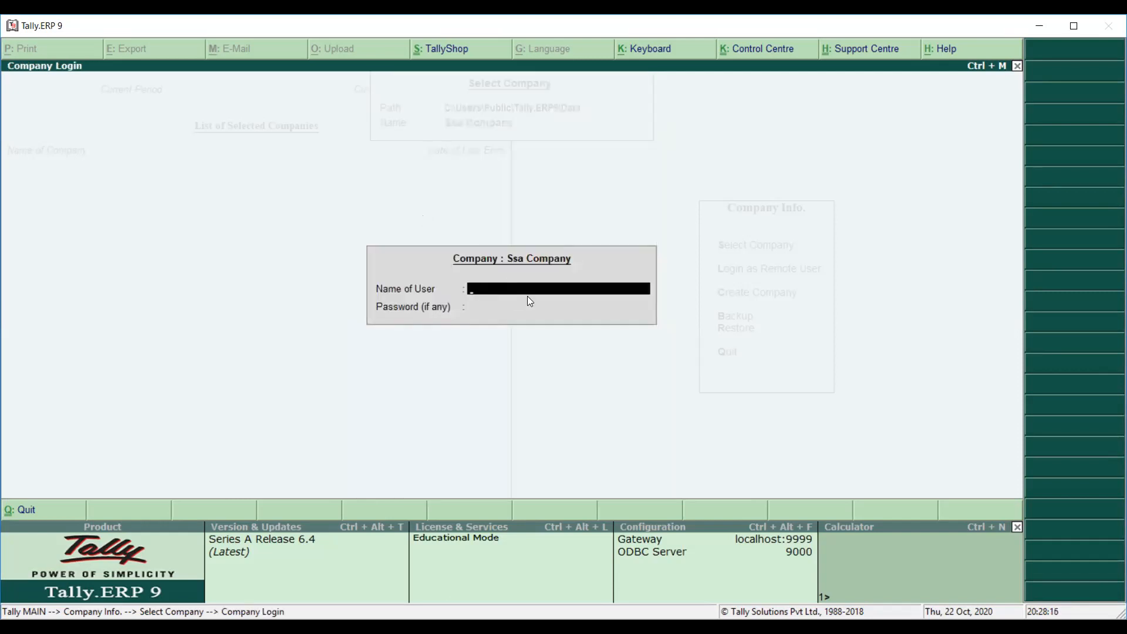
Log into Ssa Company with the user name and password, correcting the user name entry.
text(ABC)
key(Return)
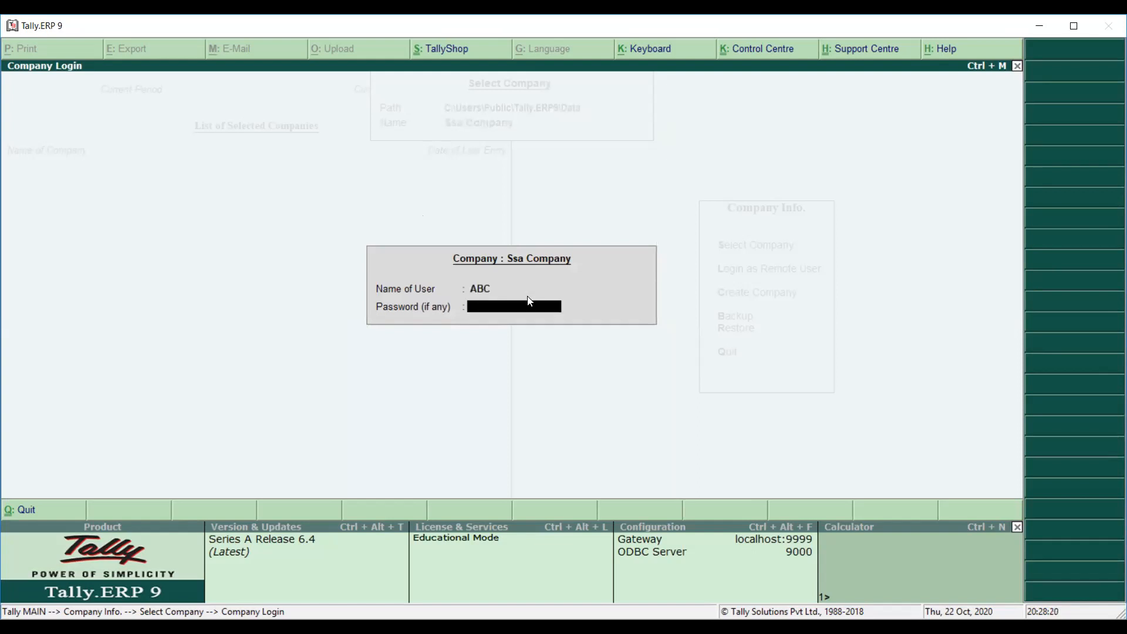
key(BackSpace)
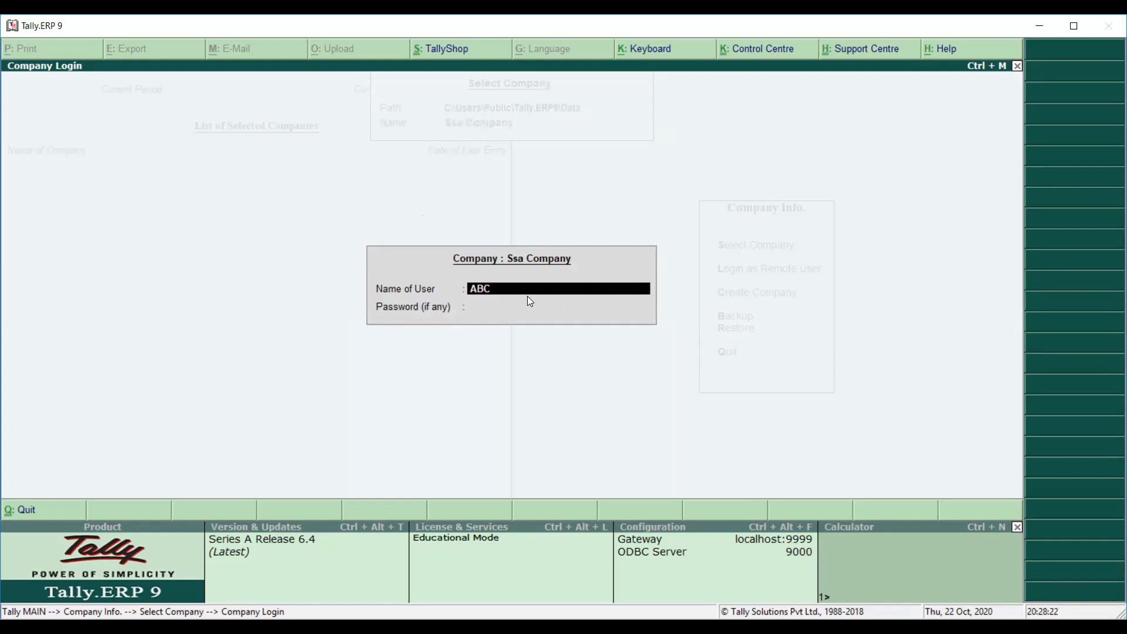
text(abc)
key(Return)
key(Return)
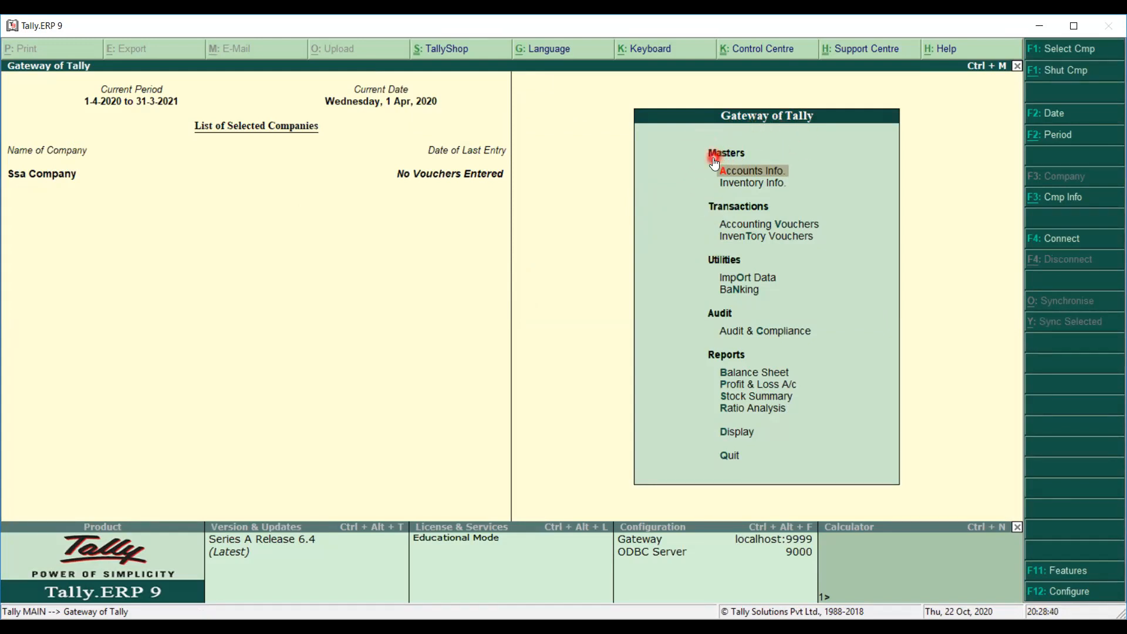
Open the single Ledger Creation form via Accounts Info. > Ledgers > Create.
click(755, 170)
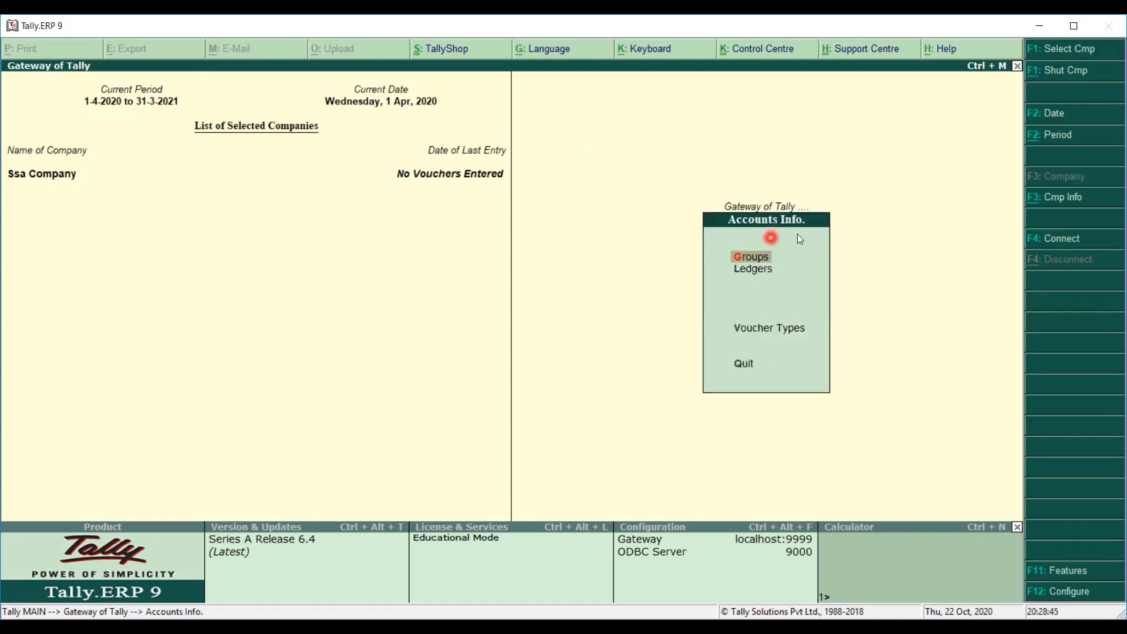
click(763, 269)
click(764, 269)
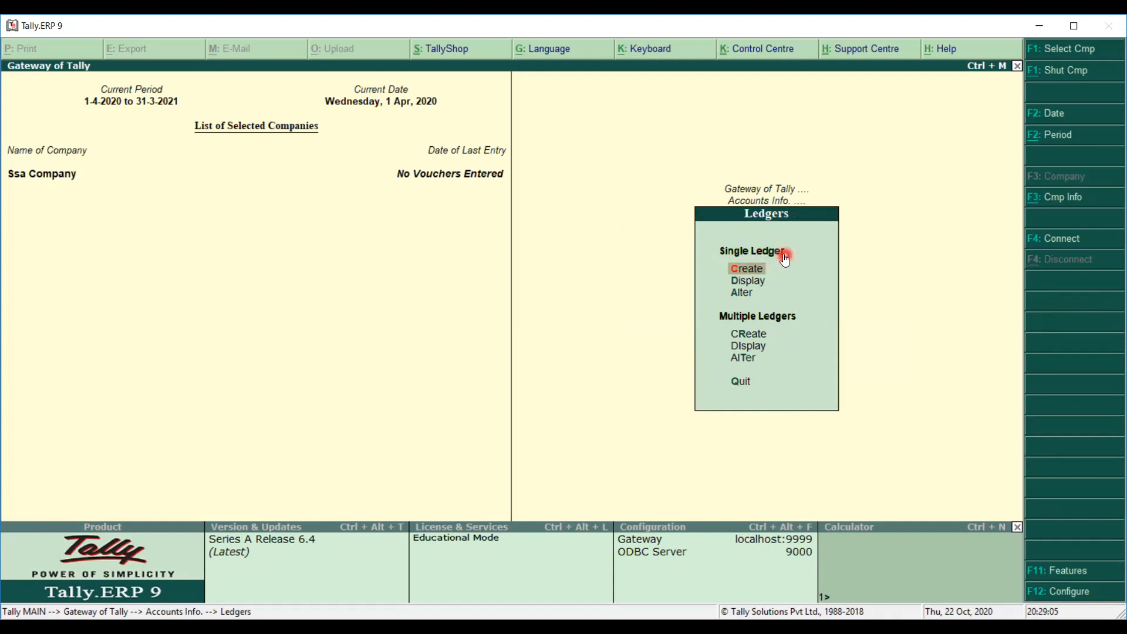
click(747, 269)
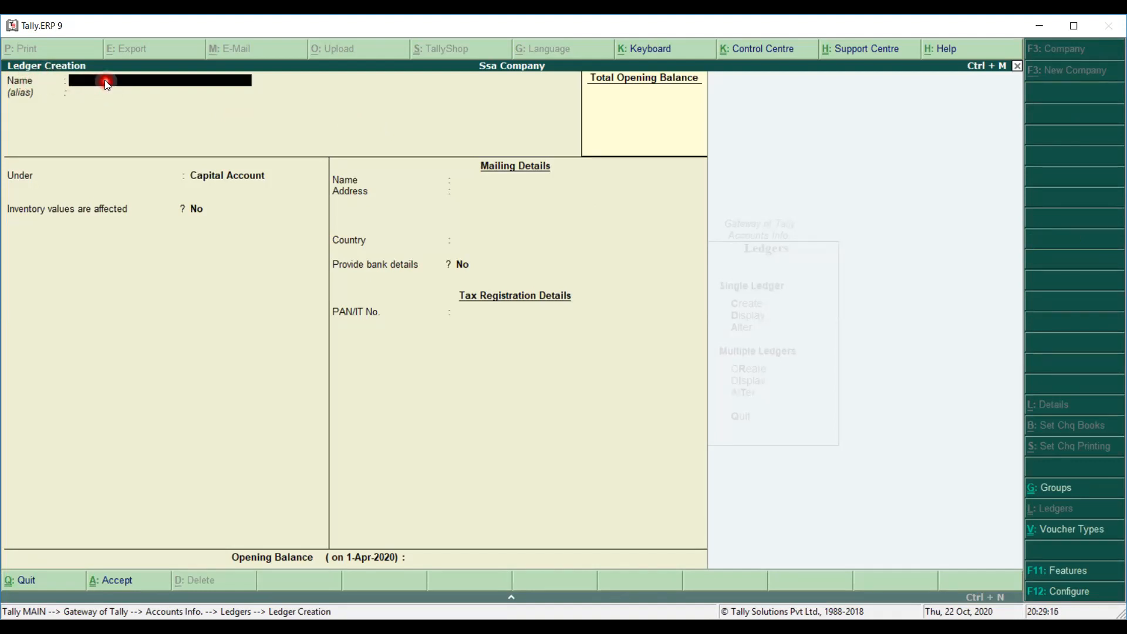
Enter 'Capital' as the new ledger's name.
text(Capital)
key(Return)
key(Return)
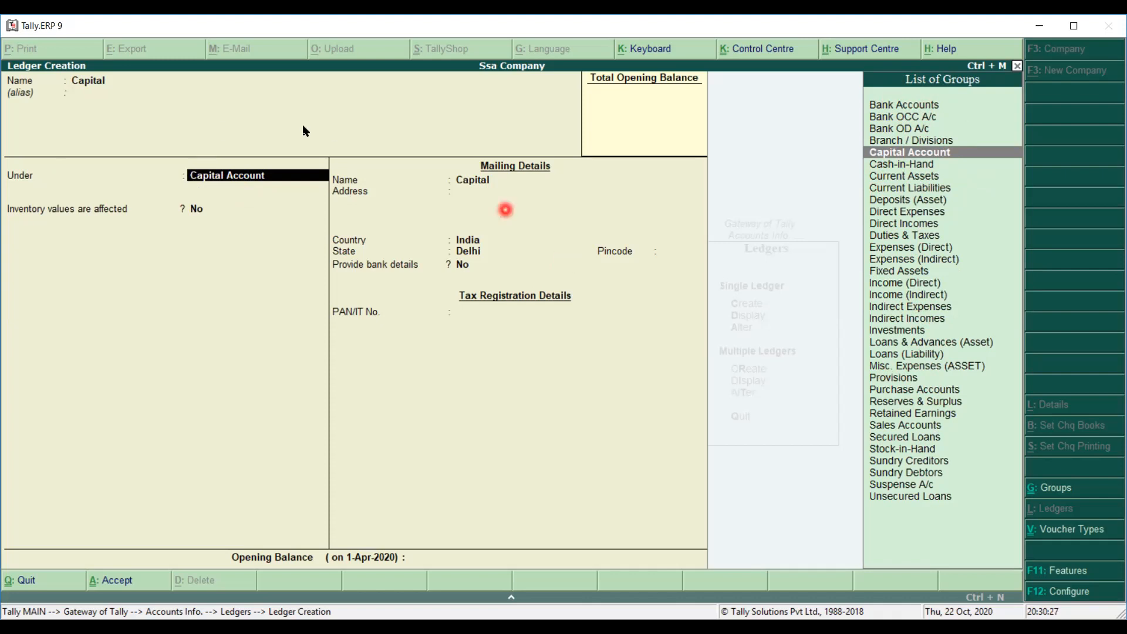
click(290, 186)
Accept Capital Account as group and Delhi, India mailing defaults, moving toward Opening Balance.
key(Return)
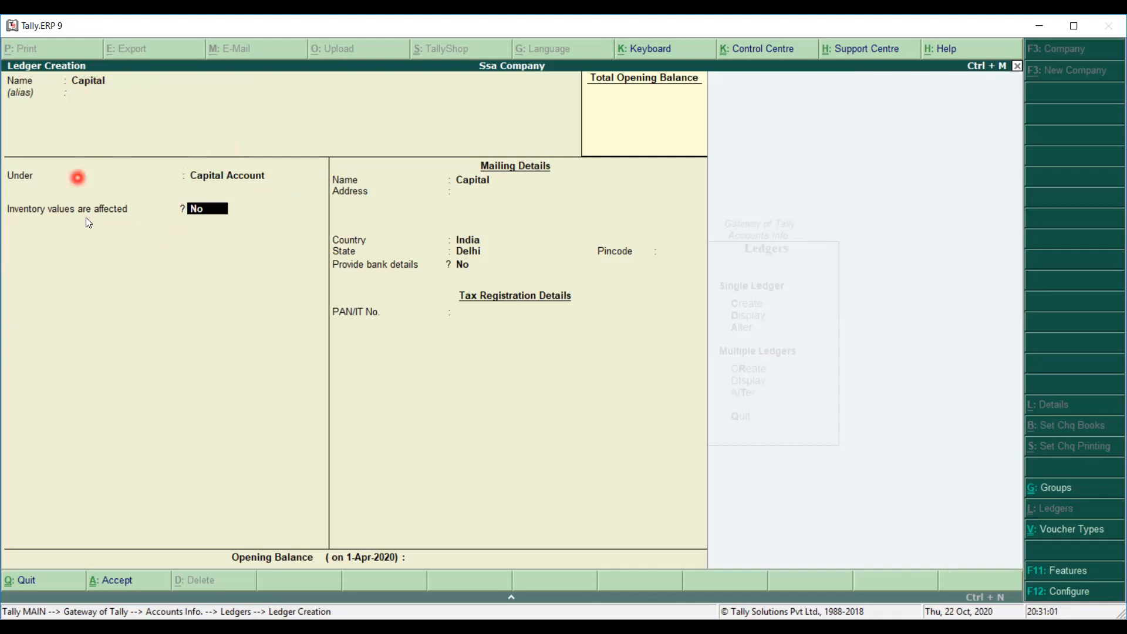
key(Return)
key(Return)
key(Return)
key(Return)
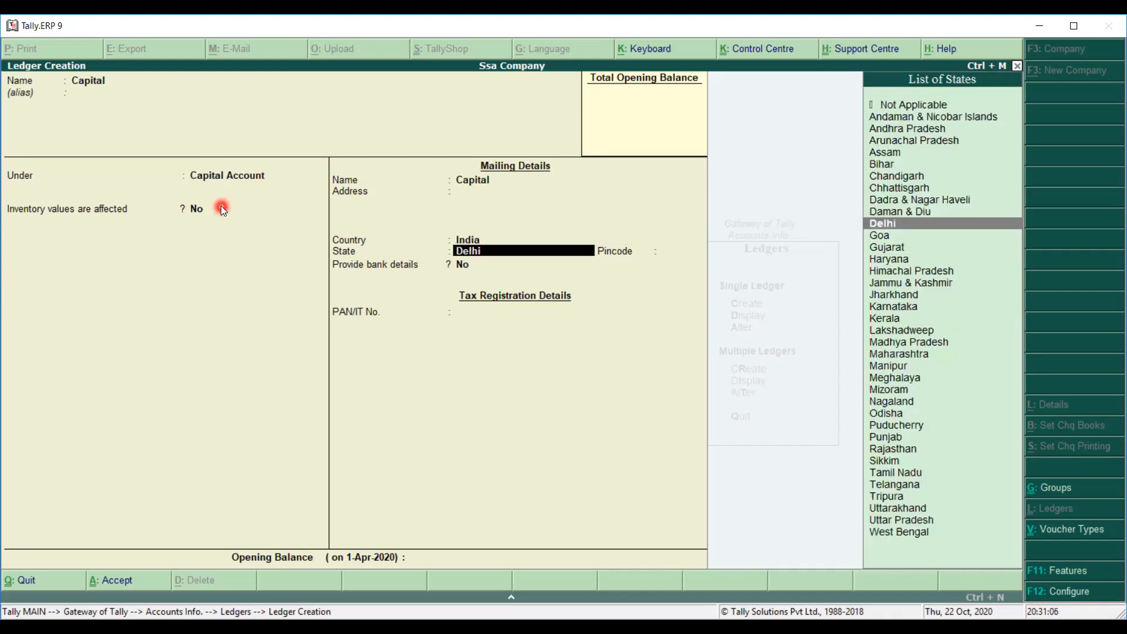
key(Return)
key(Return)
key(Return)
key(Return)
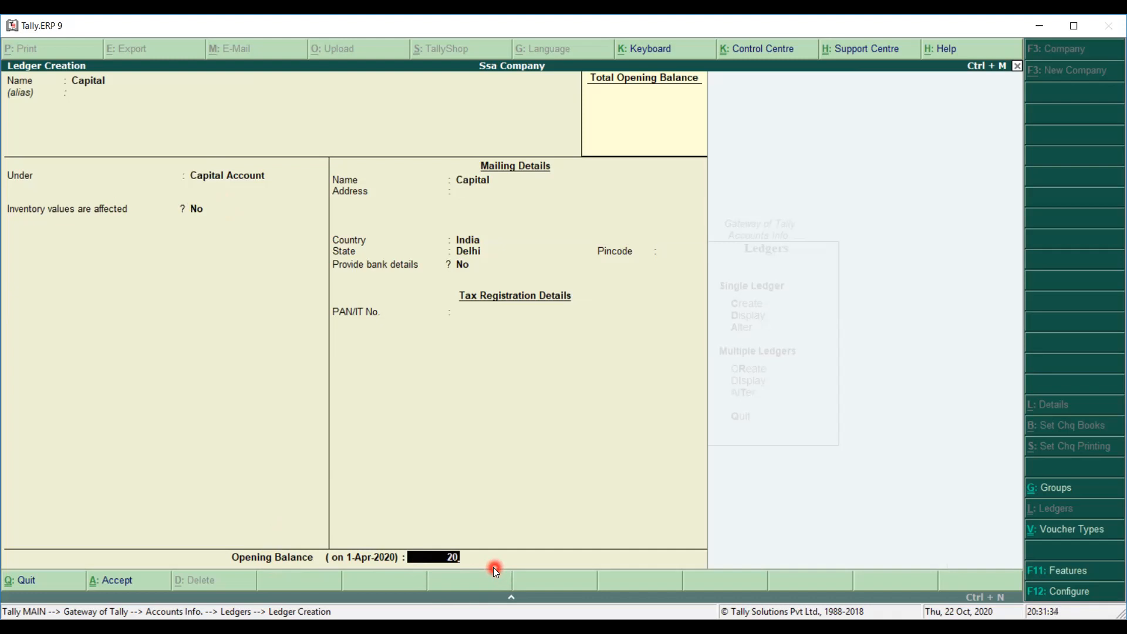
Give Capital a 20,00,000.00 Cr opening balance and save the ledger.
text(00000)
key(Return)
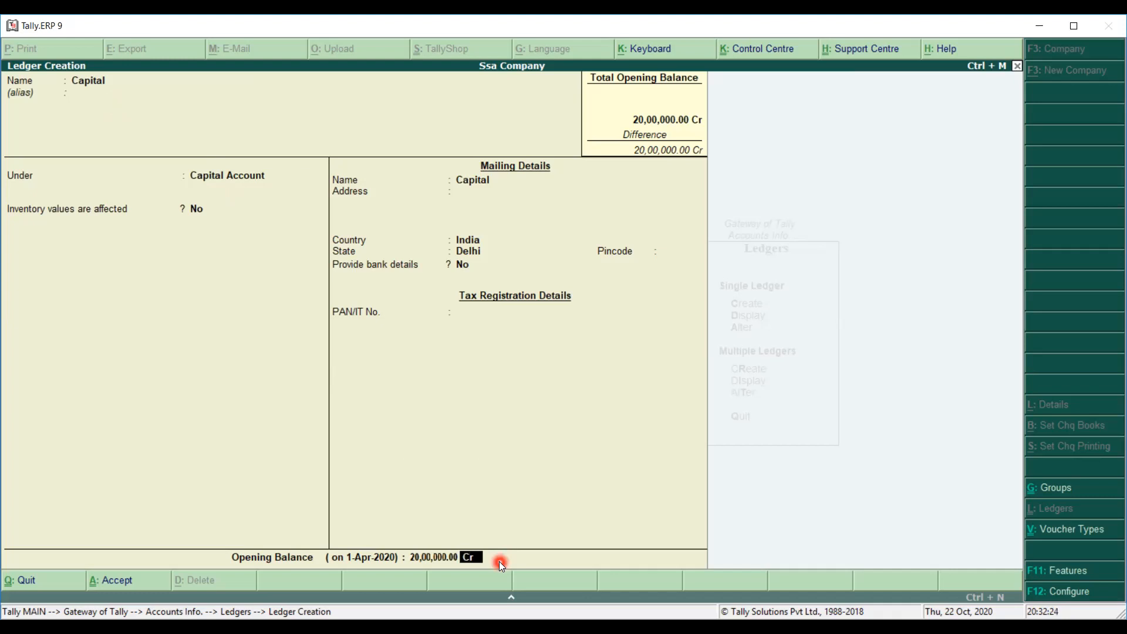
key(Return)
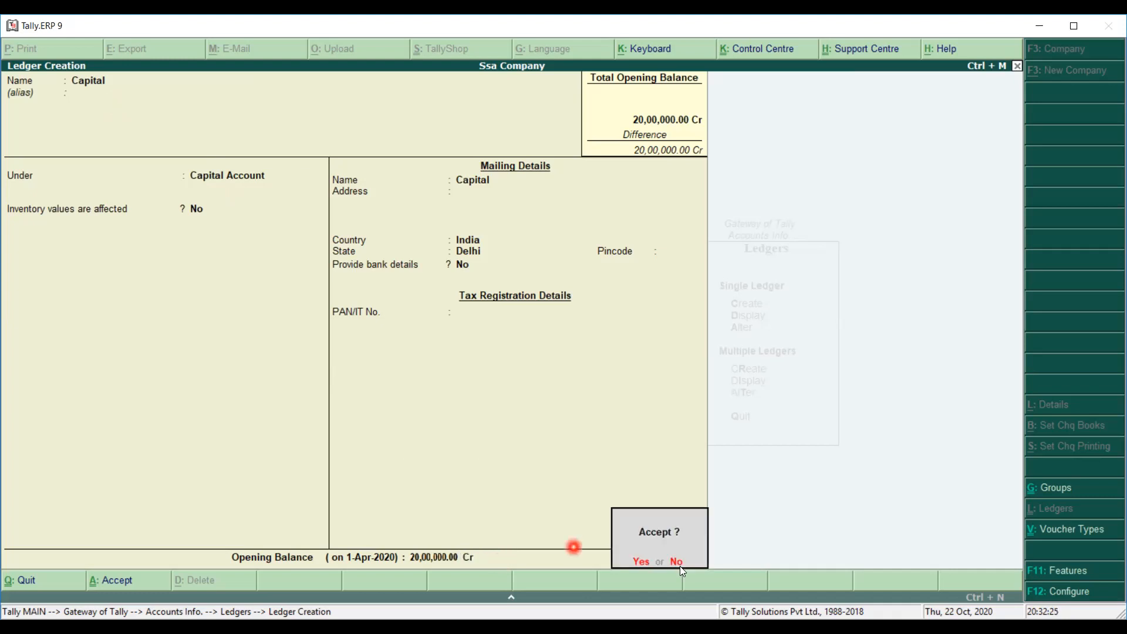
click(637, 563)
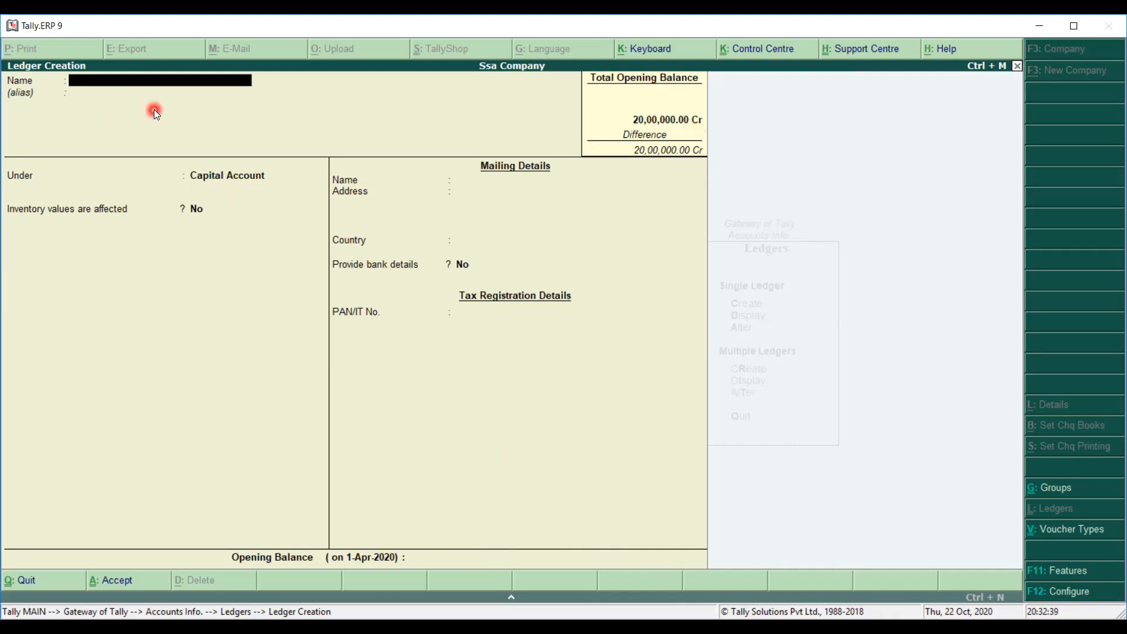
text(Cash)
key(Return)
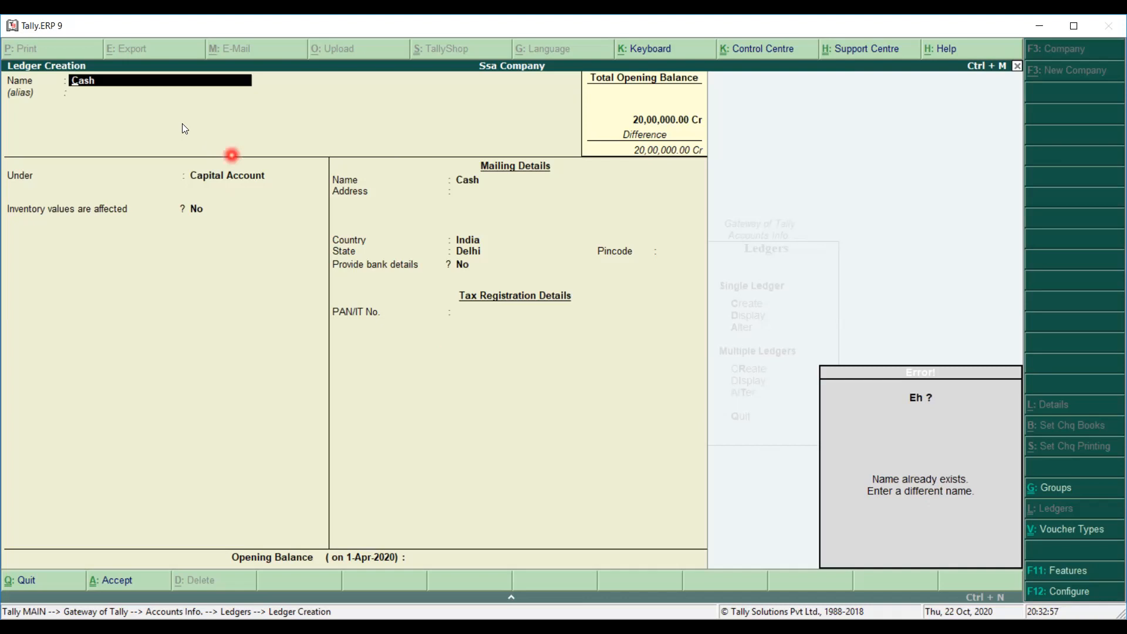
key(BackSpace)
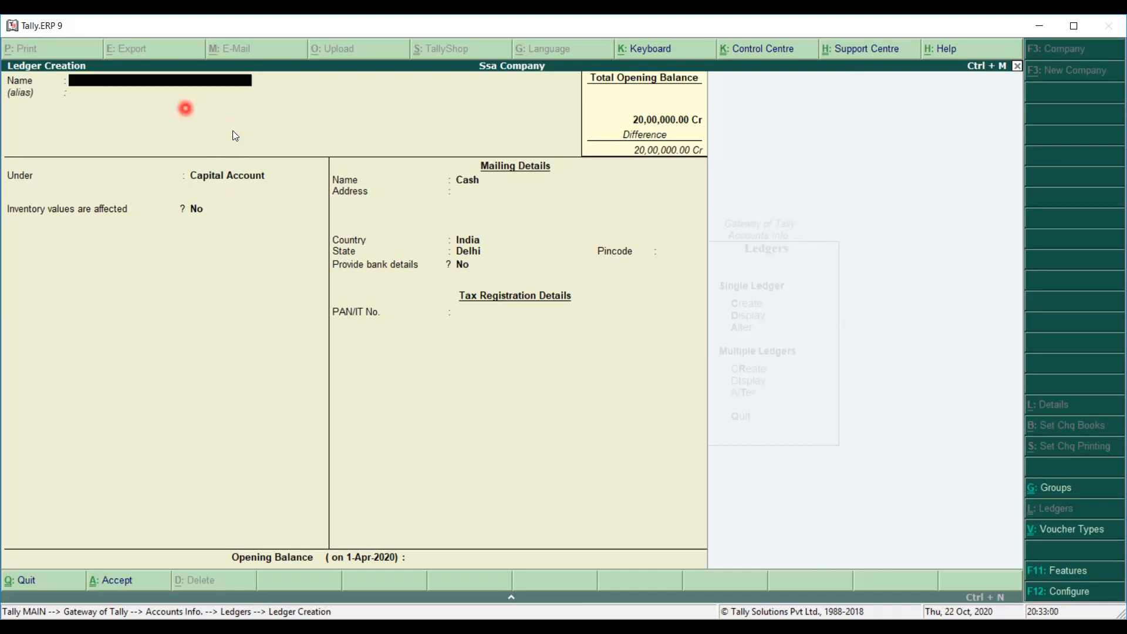
key(Escape)
key(y)
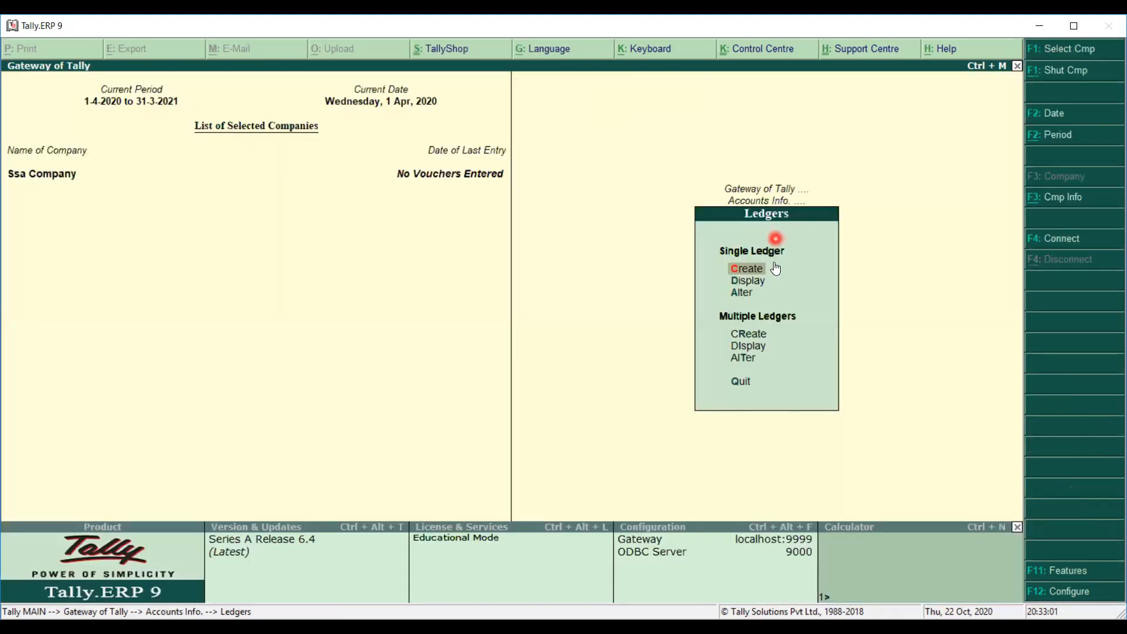
Display the Cash ledger's details from the existing ledger list.
click(744, 294)
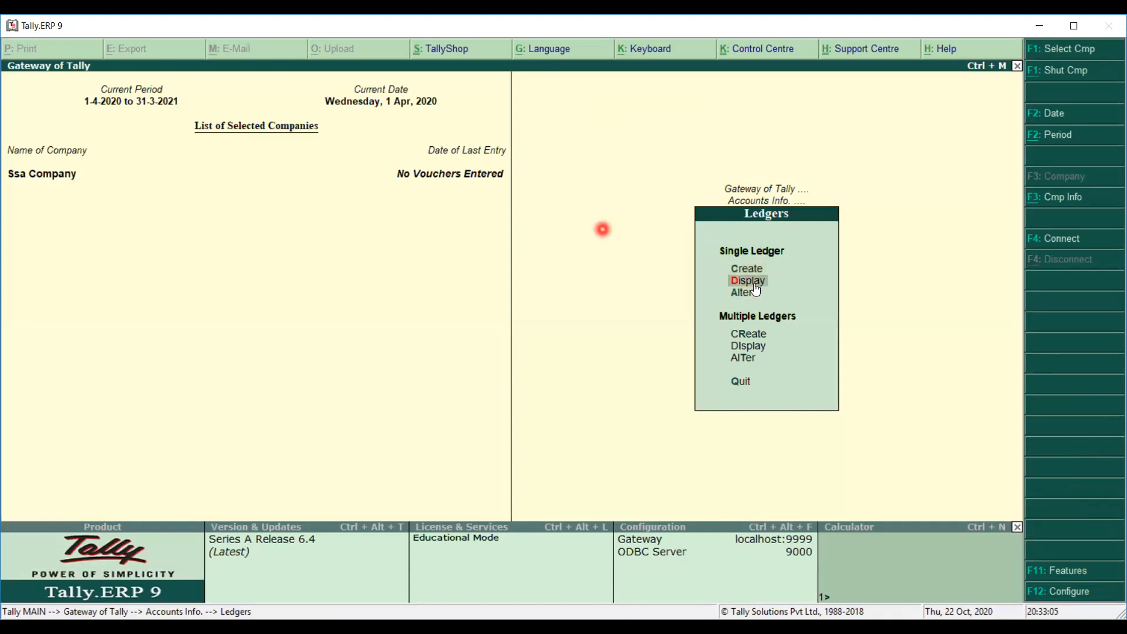
click(756, 287)
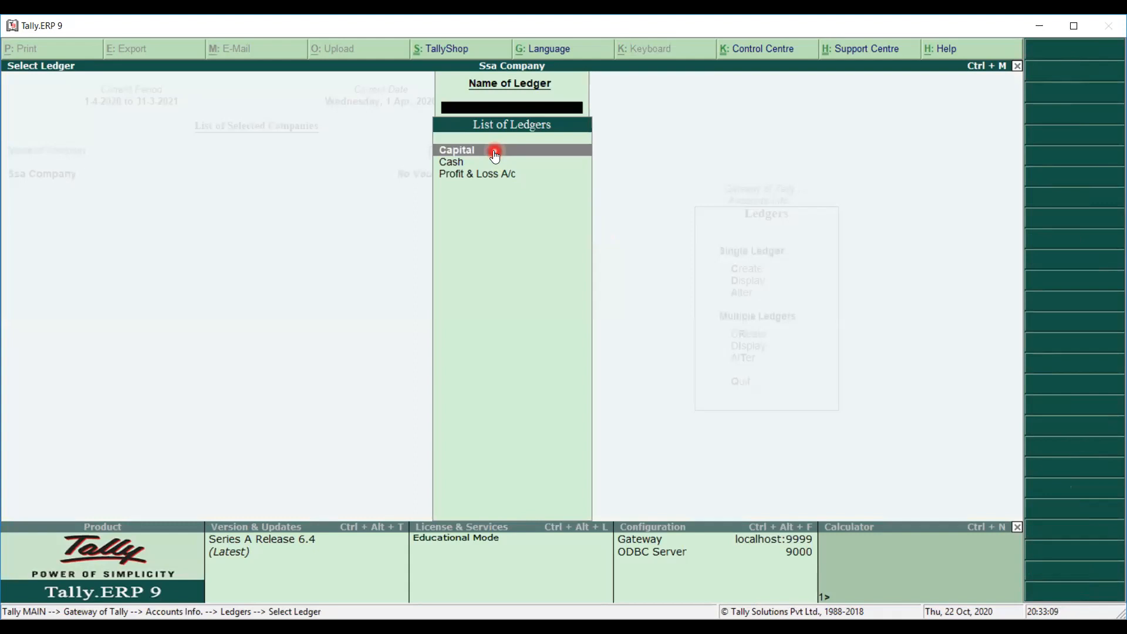
click(458, 165)
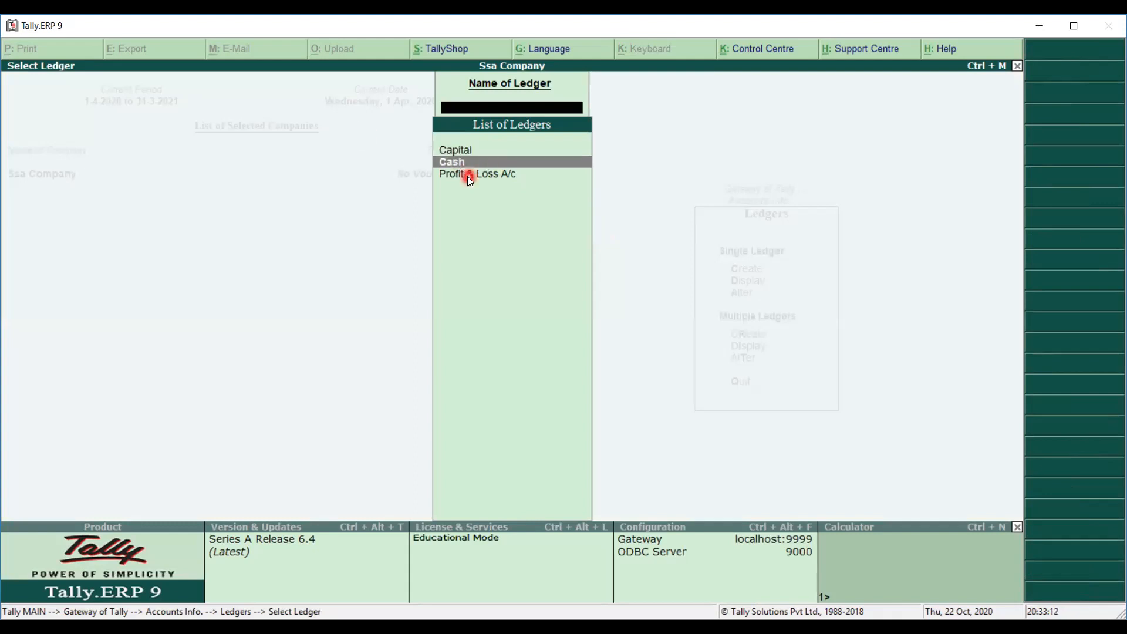
click(468, 176)
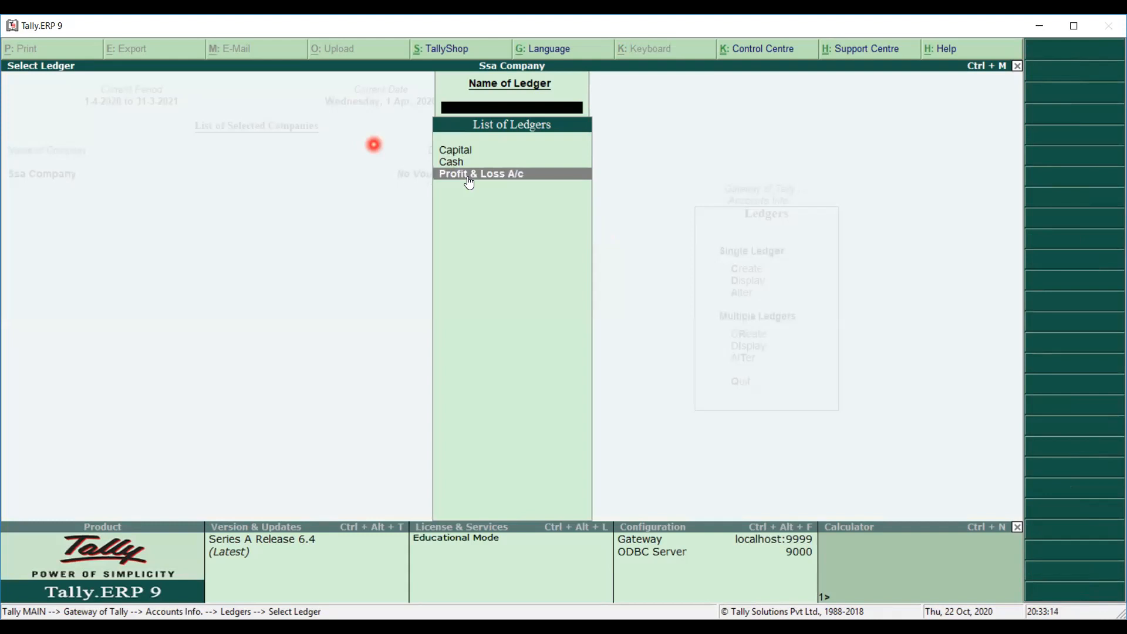
key(Up)
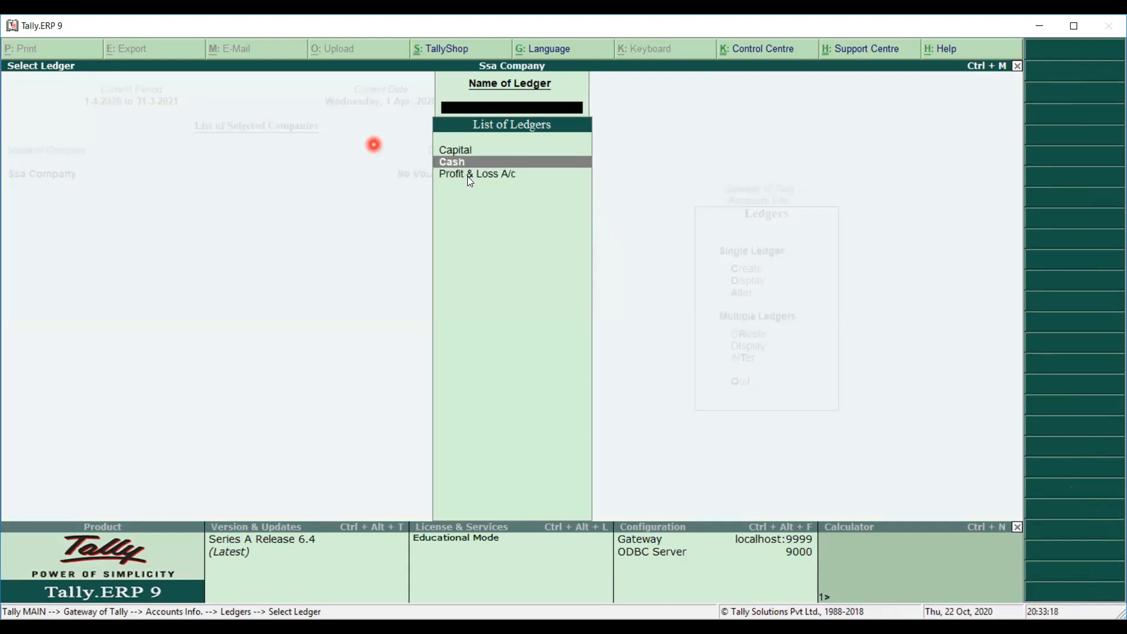
key(Return)
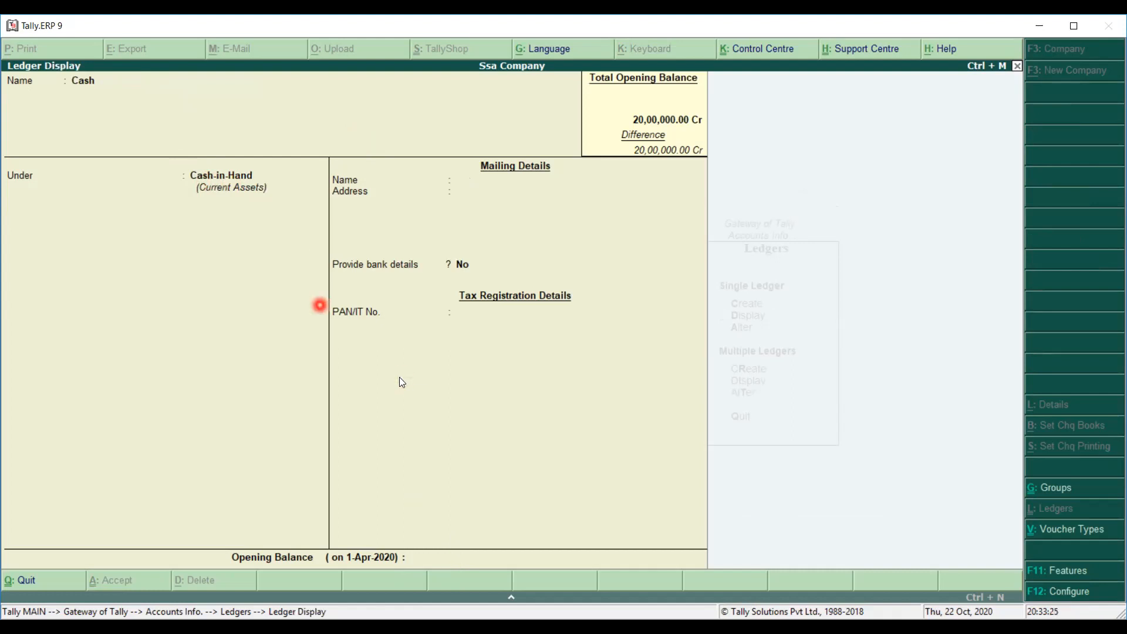
key(Escape)
key(BackSpace)
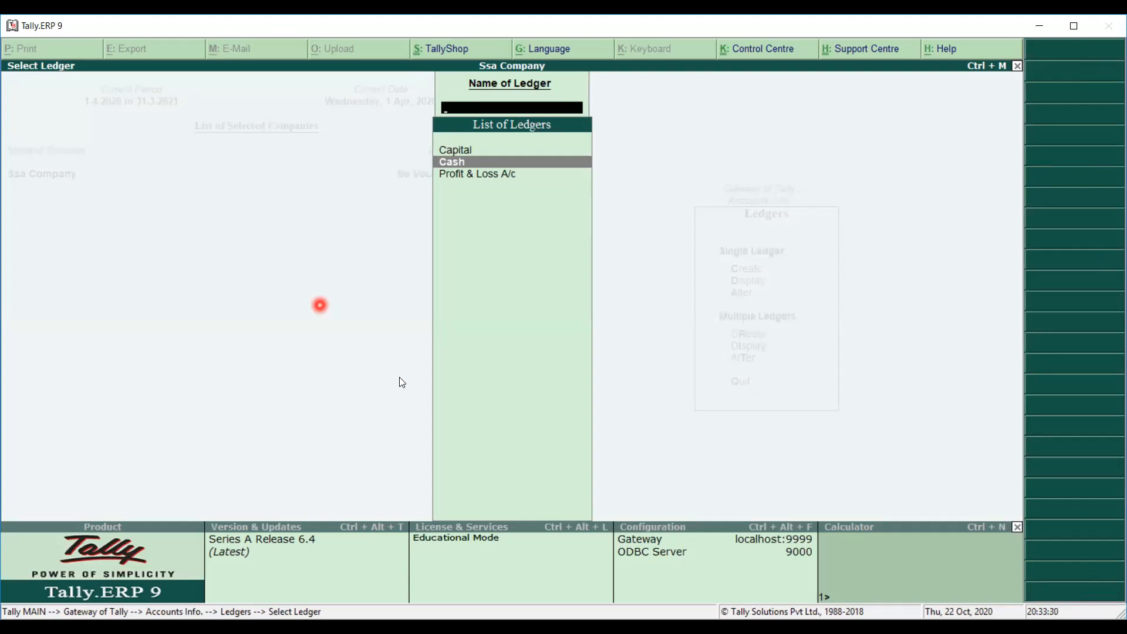
key(Escape)
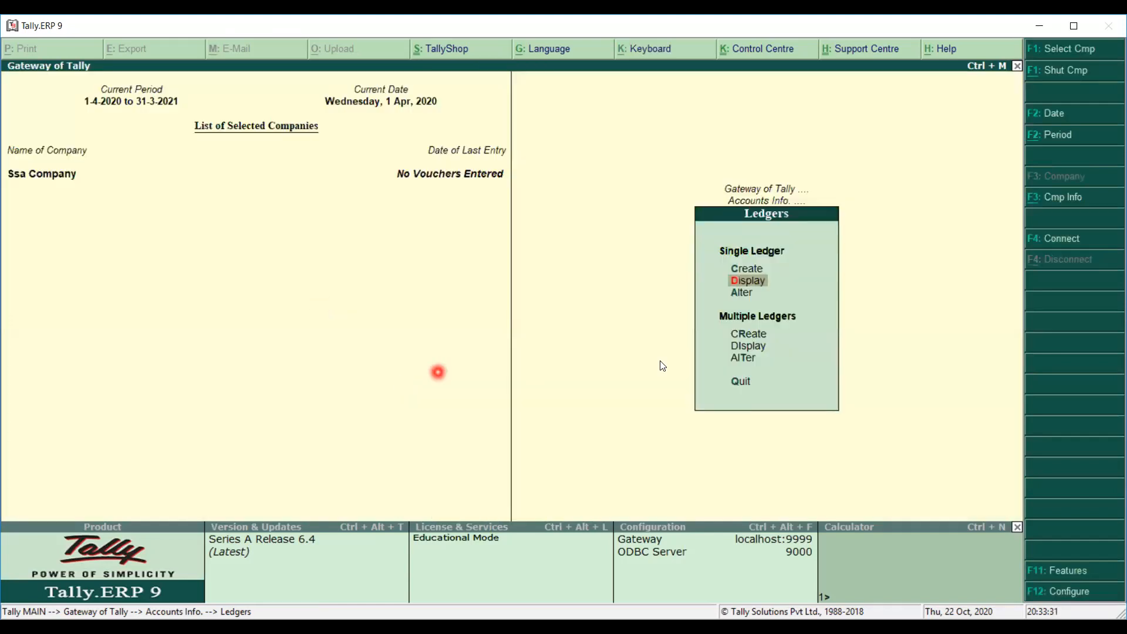
View the Cash ledger again, then back out to the Ledgers menu.
click(757, 284)
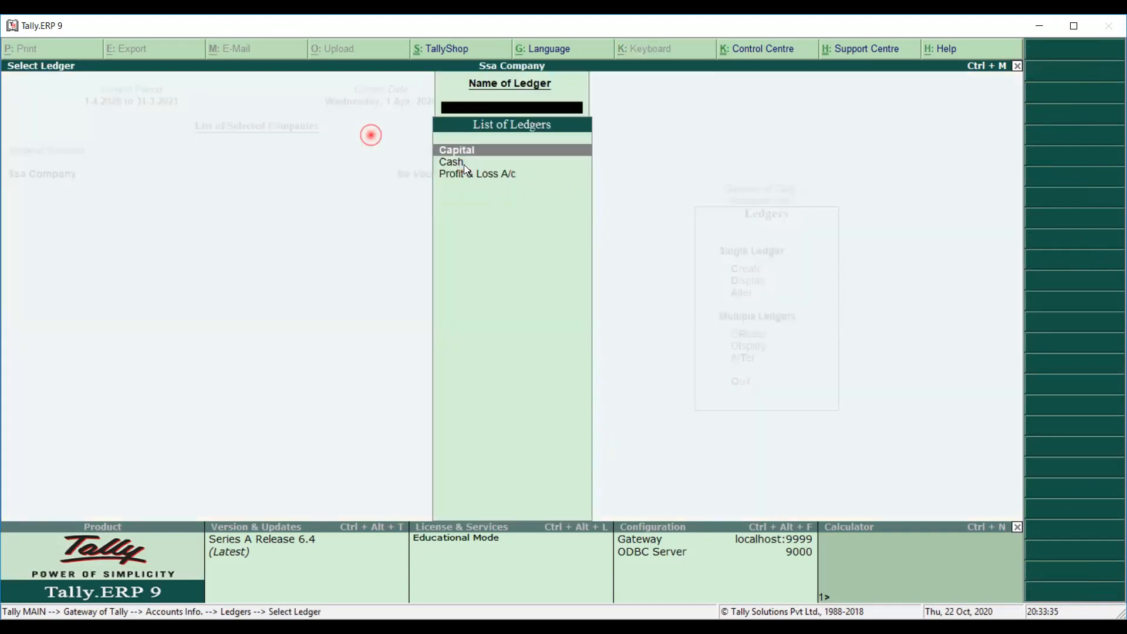
click(464, 164)
key(Return)
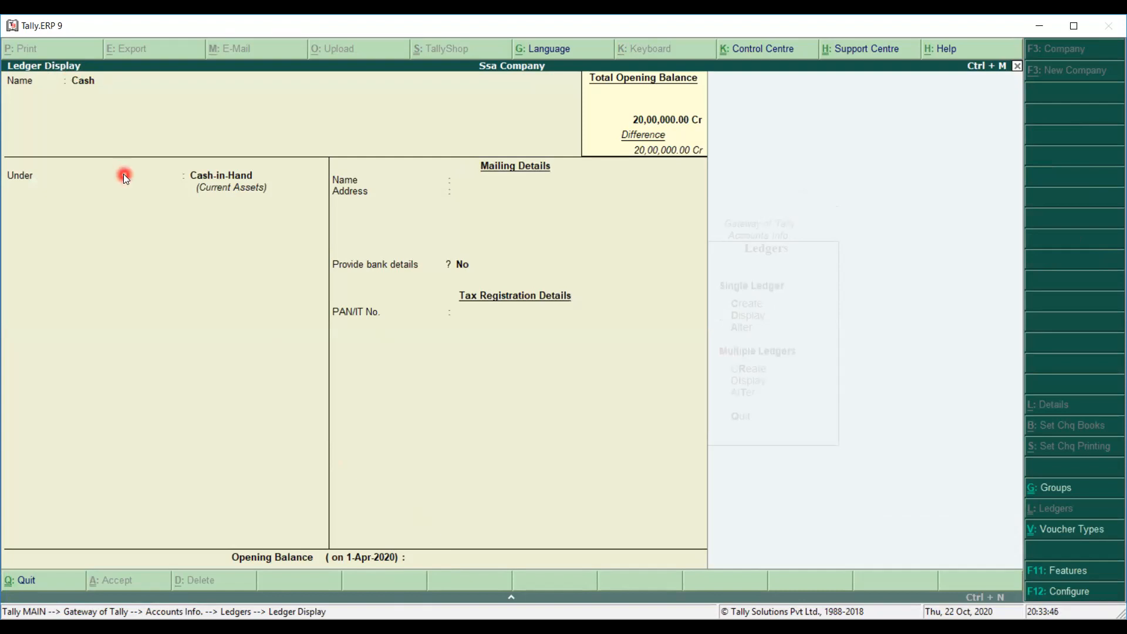
key(Escape)
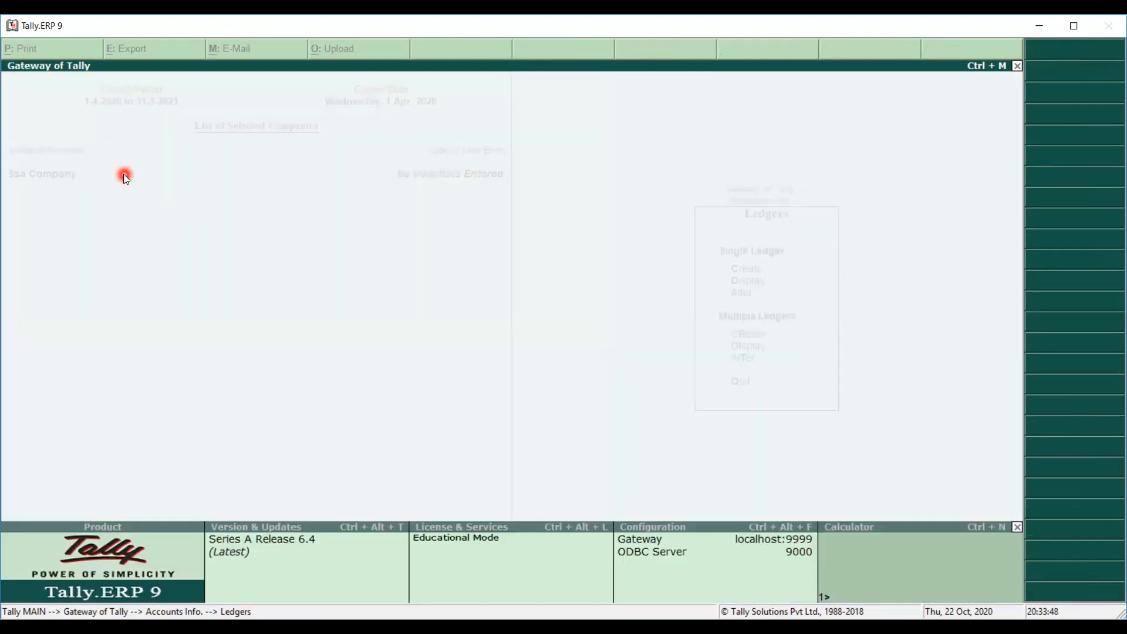
key(Escape)
key(Escape)
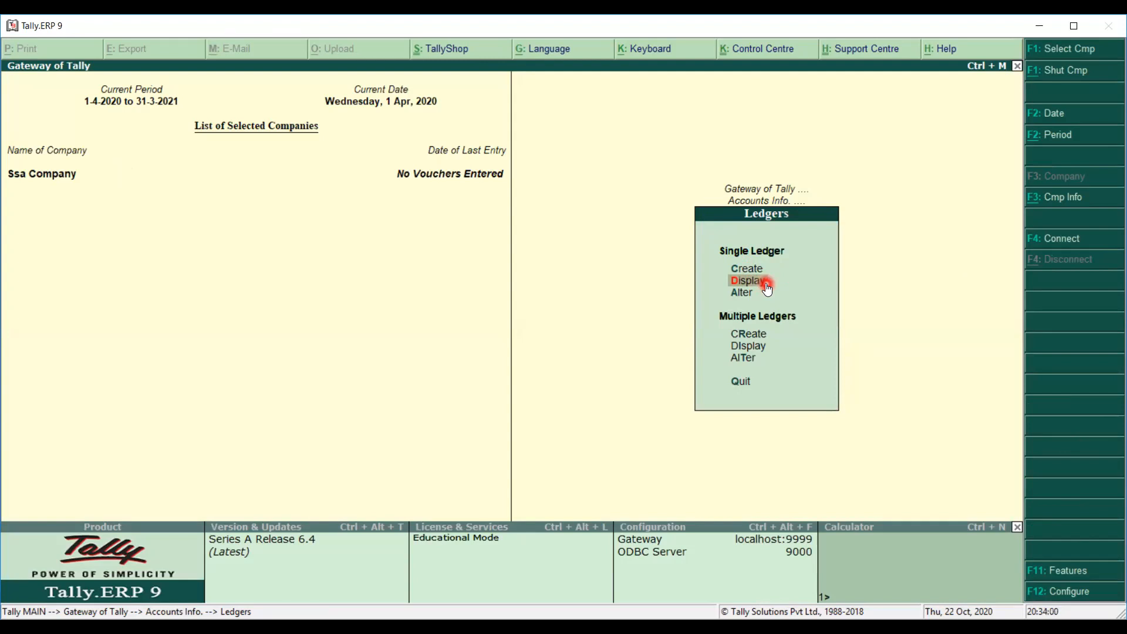
Alter the Cash ledger to a 1,00,000.00 Dr opening balance and save it.
click(745, 294)
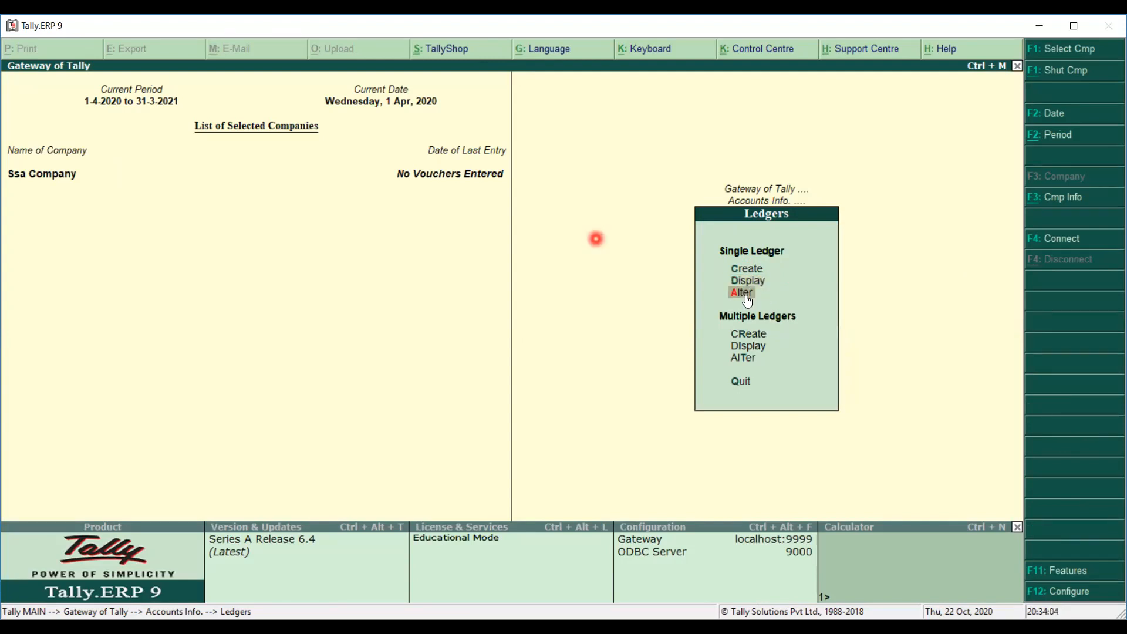
click(745, 294)
key(Down)
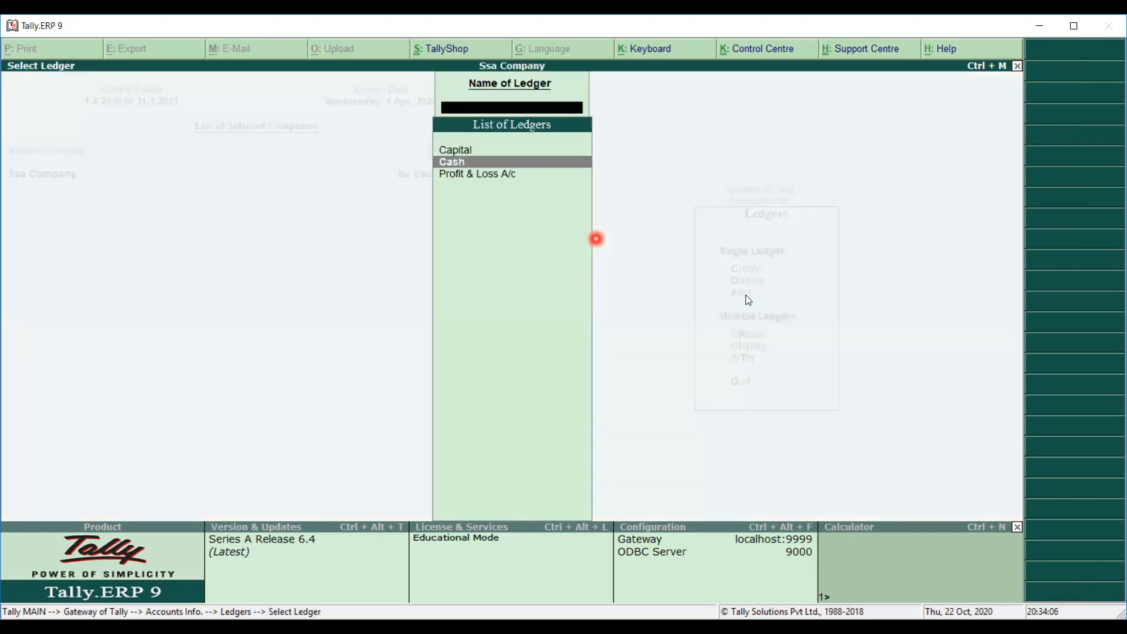
key(Return)
key(Return)
key(Return)
key(Return)
key(Return)
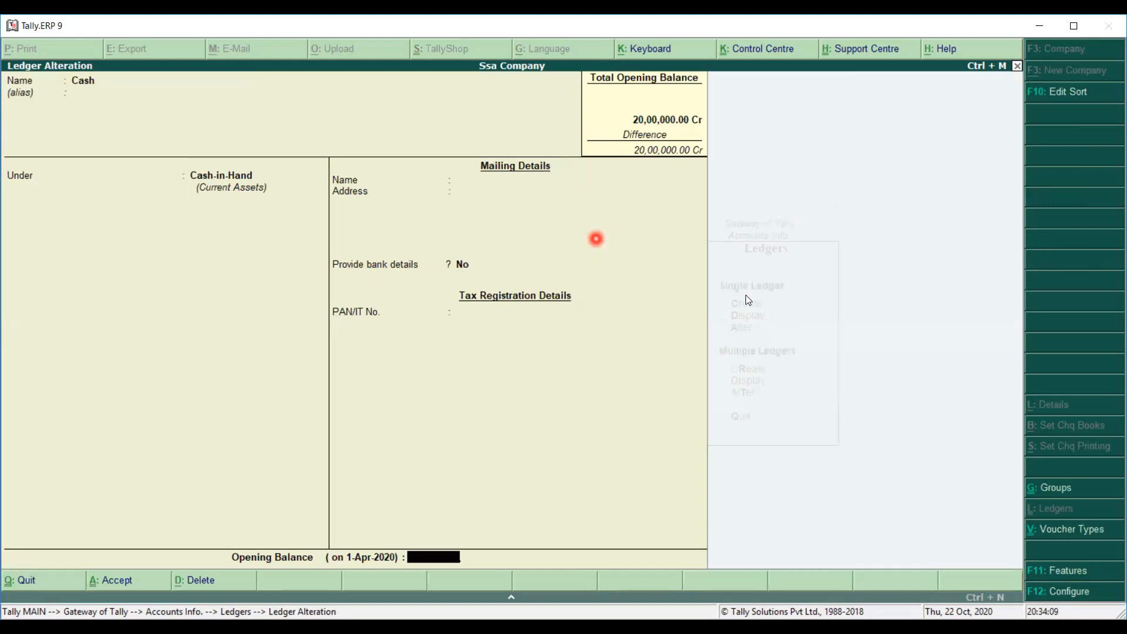
text(1,00,000)
key(Return)
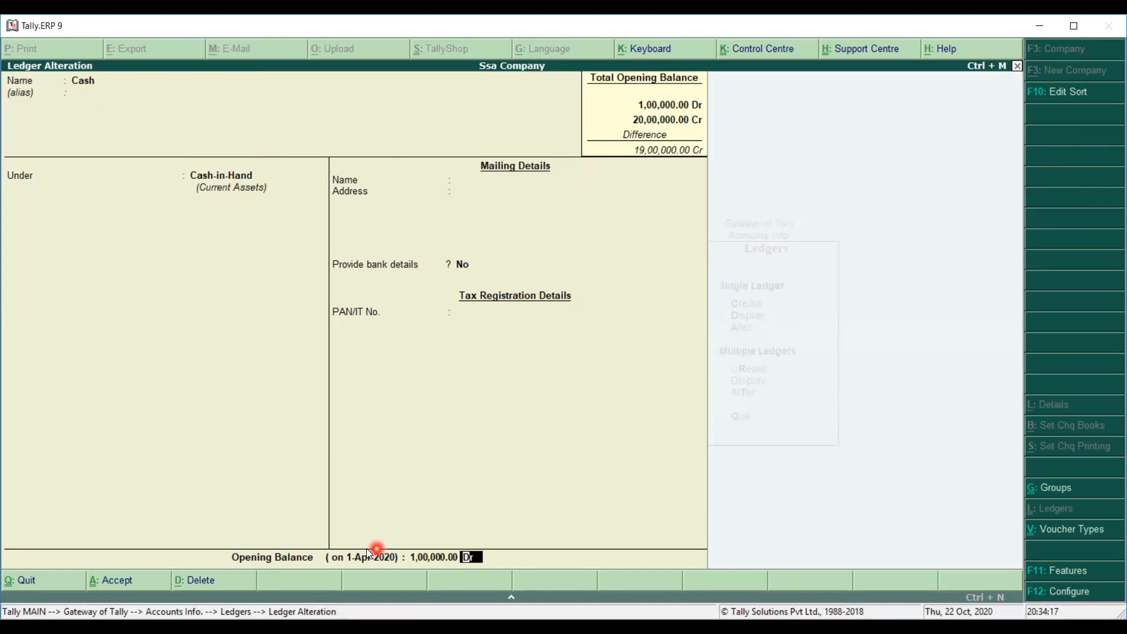
click(489, 559)
key(Return)
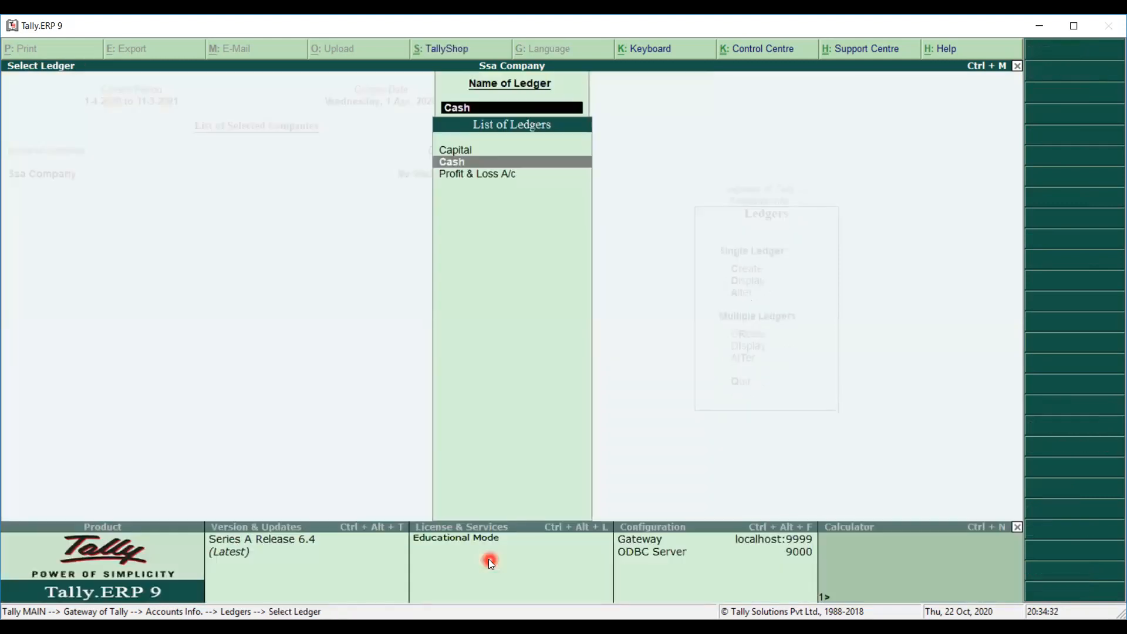
key(Escape)
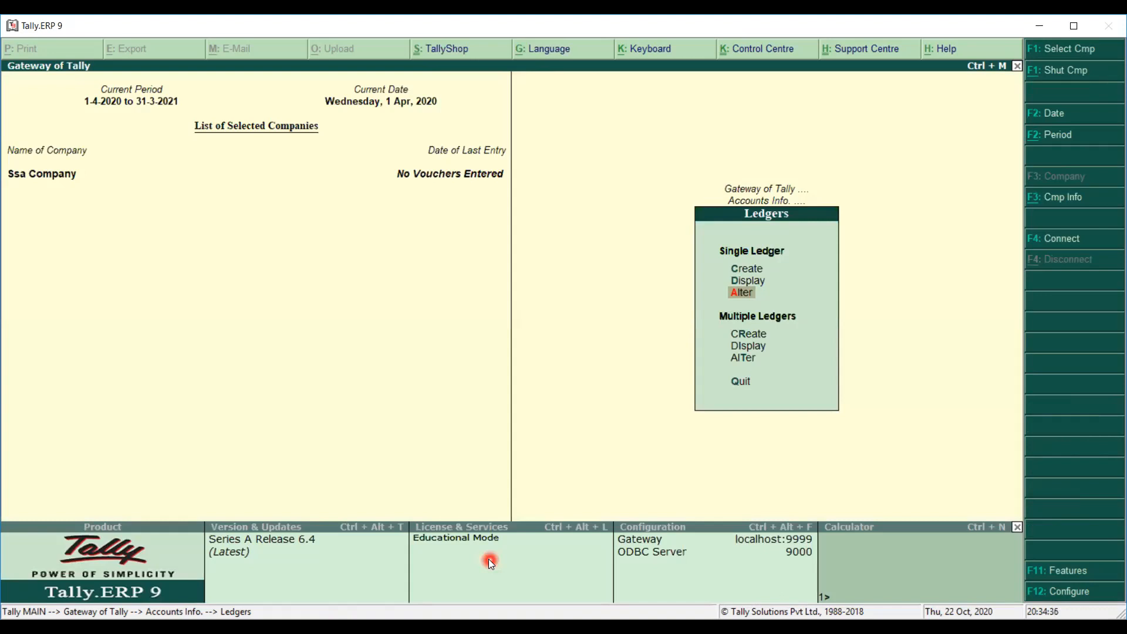
Page back through the saved Cash and Capital ledgers, leaving them unchanged.
key(Up)
key(Up)
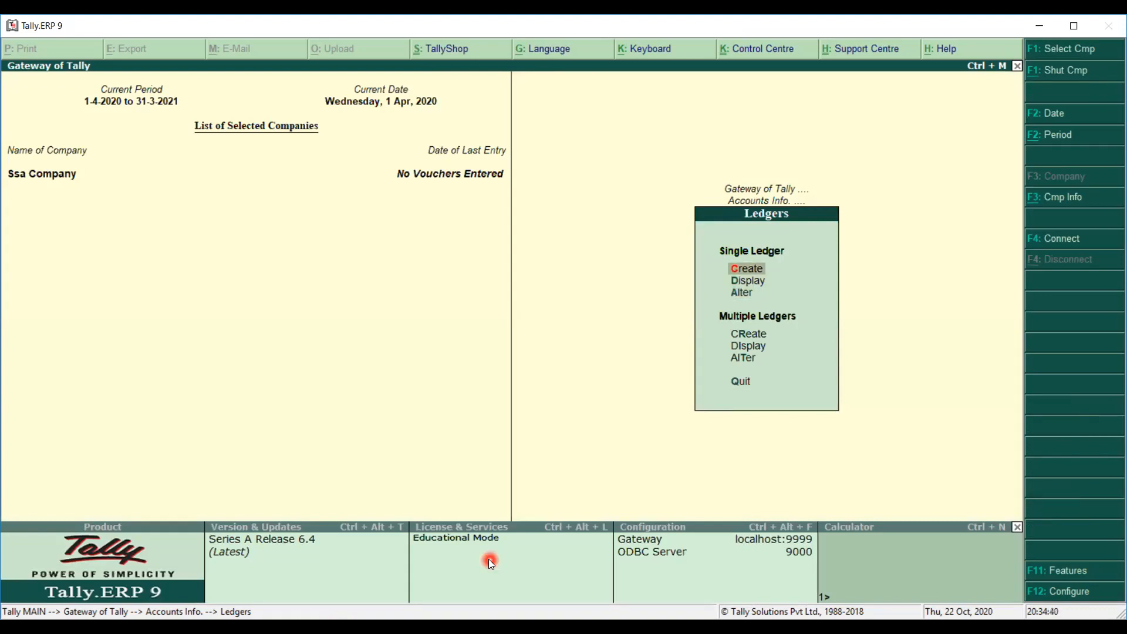
key(Return)
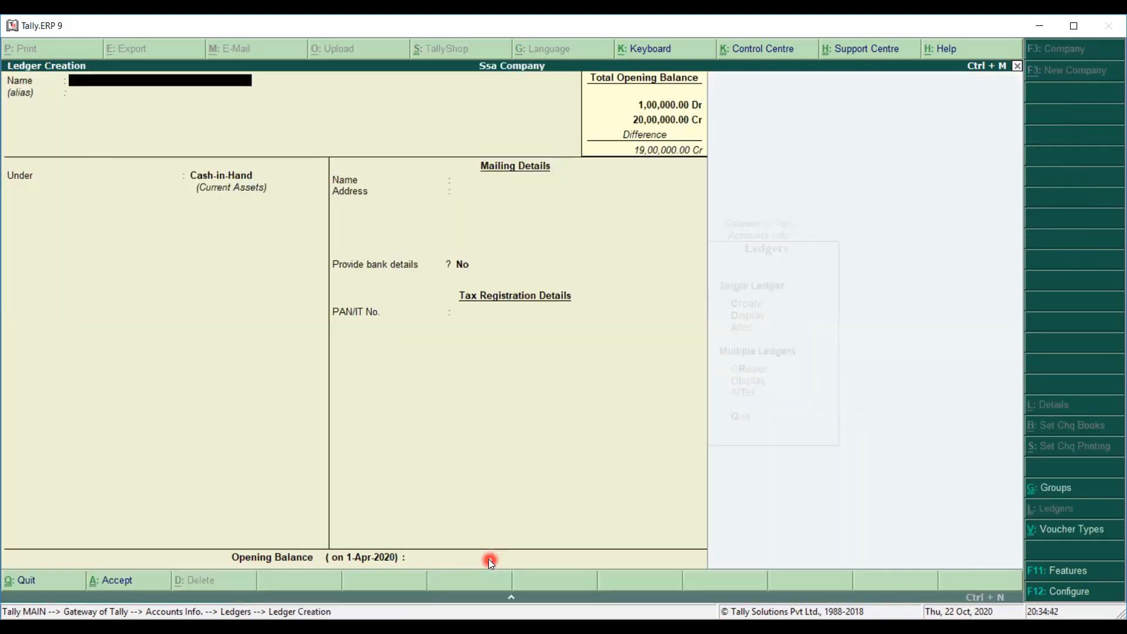
key(Page_Up)
key(Page_Up)
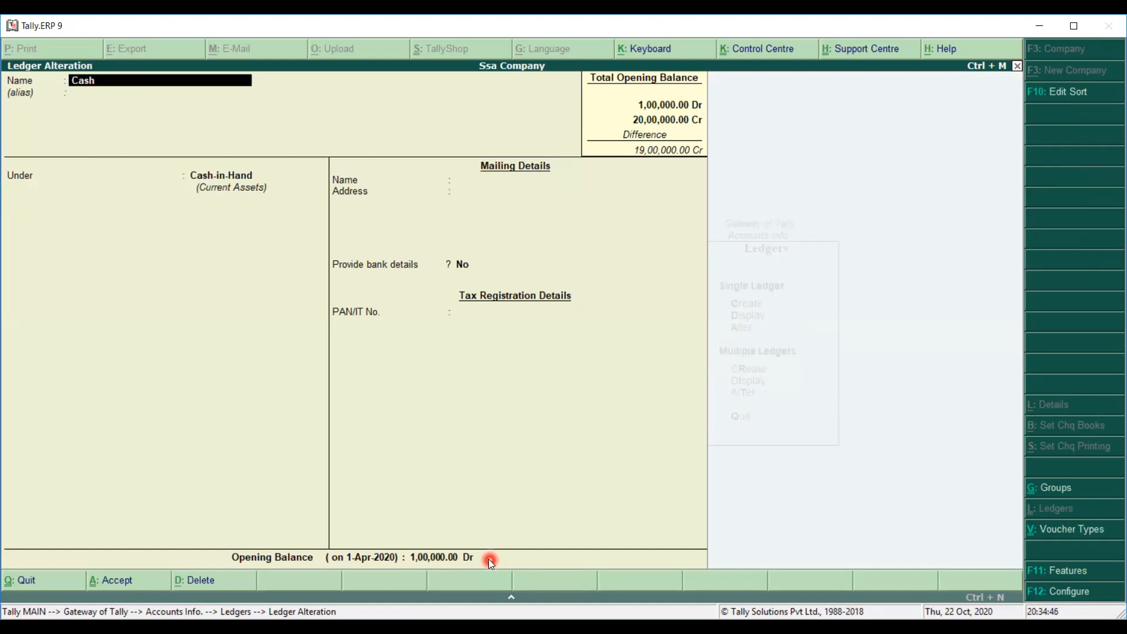
key(Page_Up)
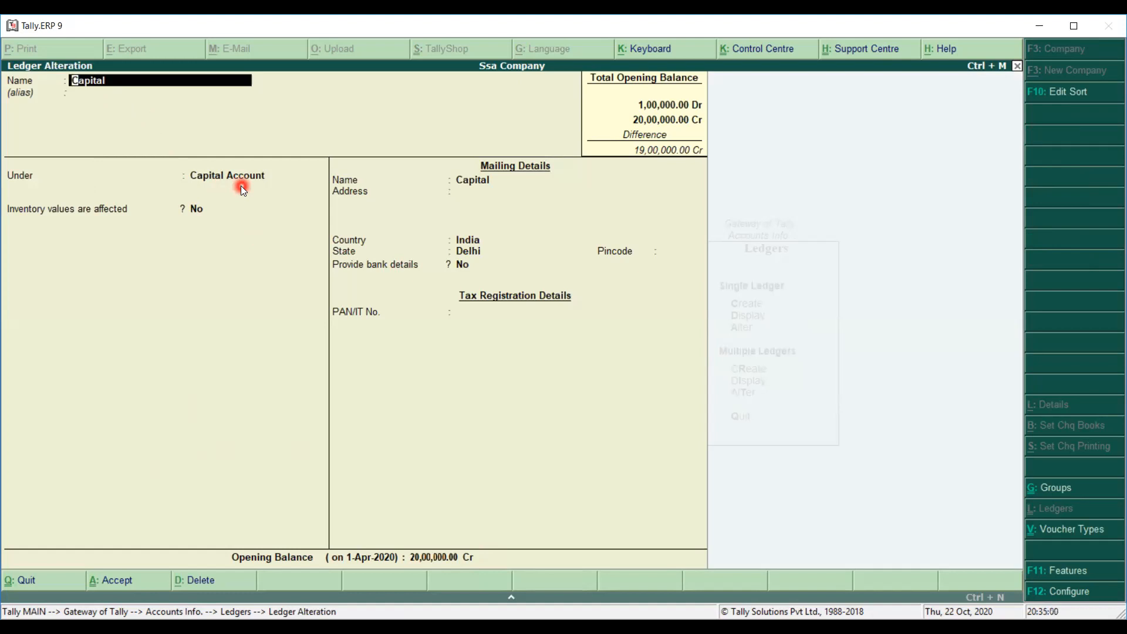
key(BackSpace)
key(Escape)
key(y)
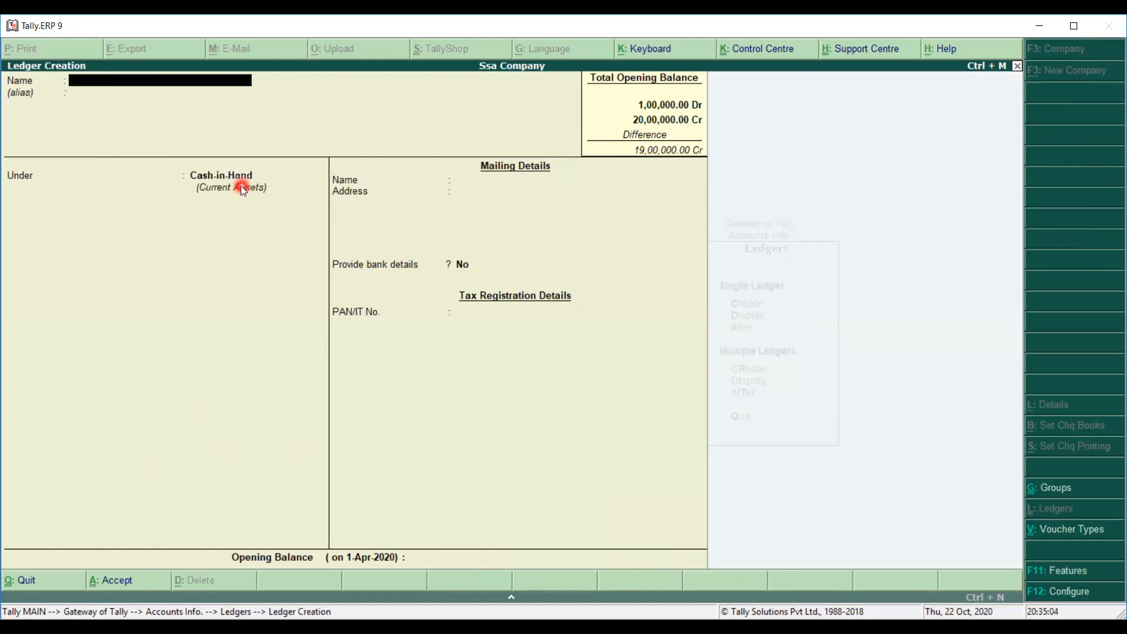
Discard the blank form and start a fresh Ledger Creation form.
key(Escape)
key(y)
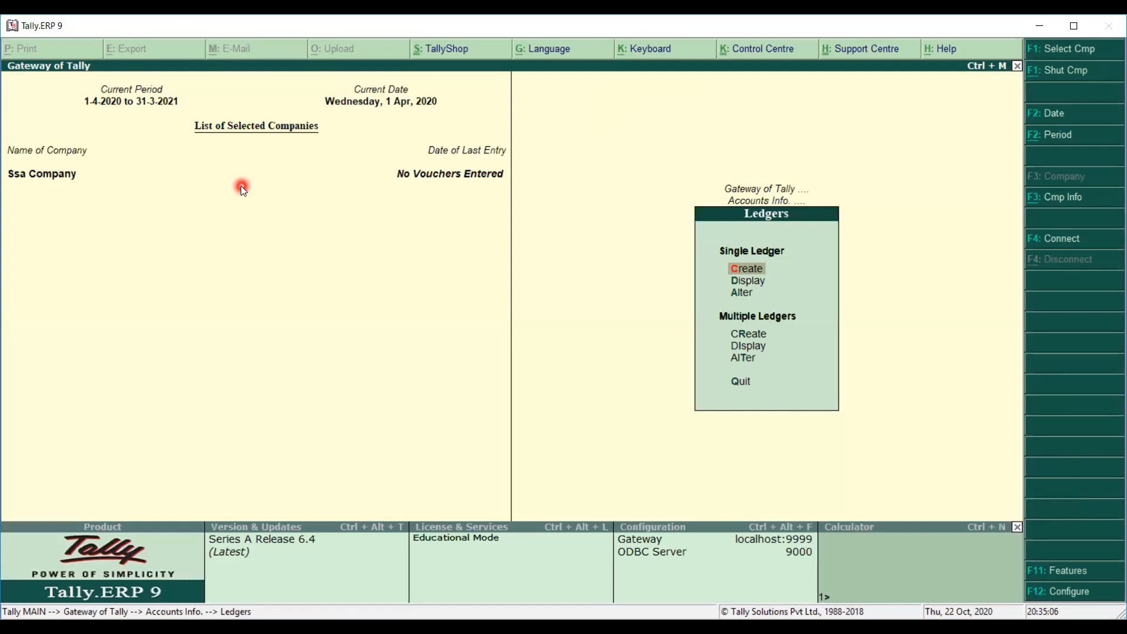
key(Return)
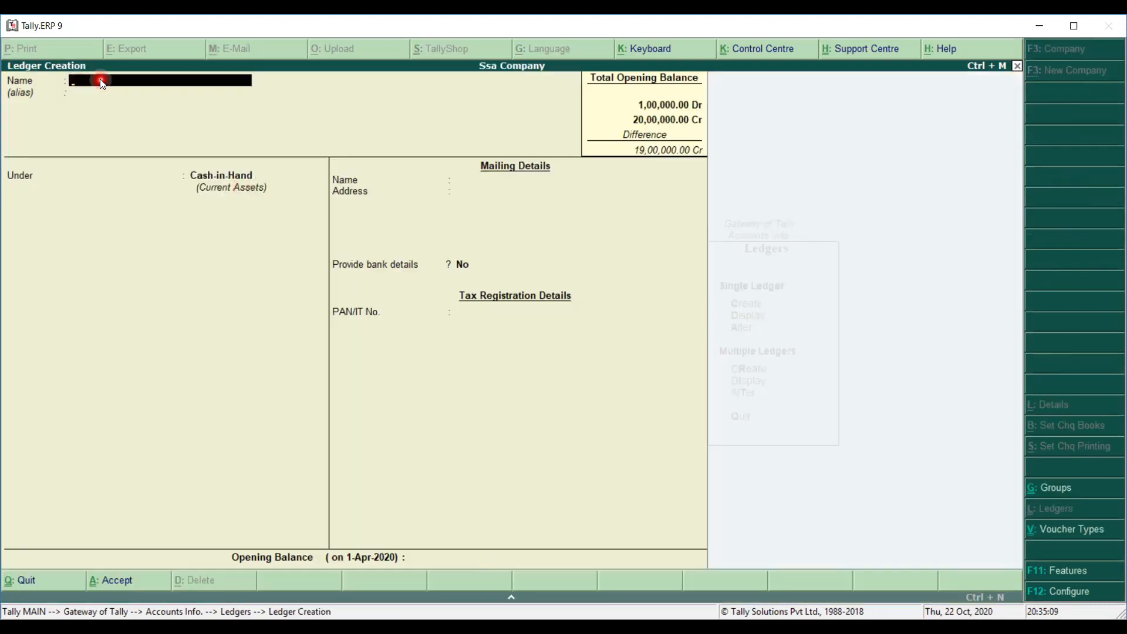
Create a ledger named Icici under the Bank Accounts group.
text(Icici)
key(Return)
key(Return)
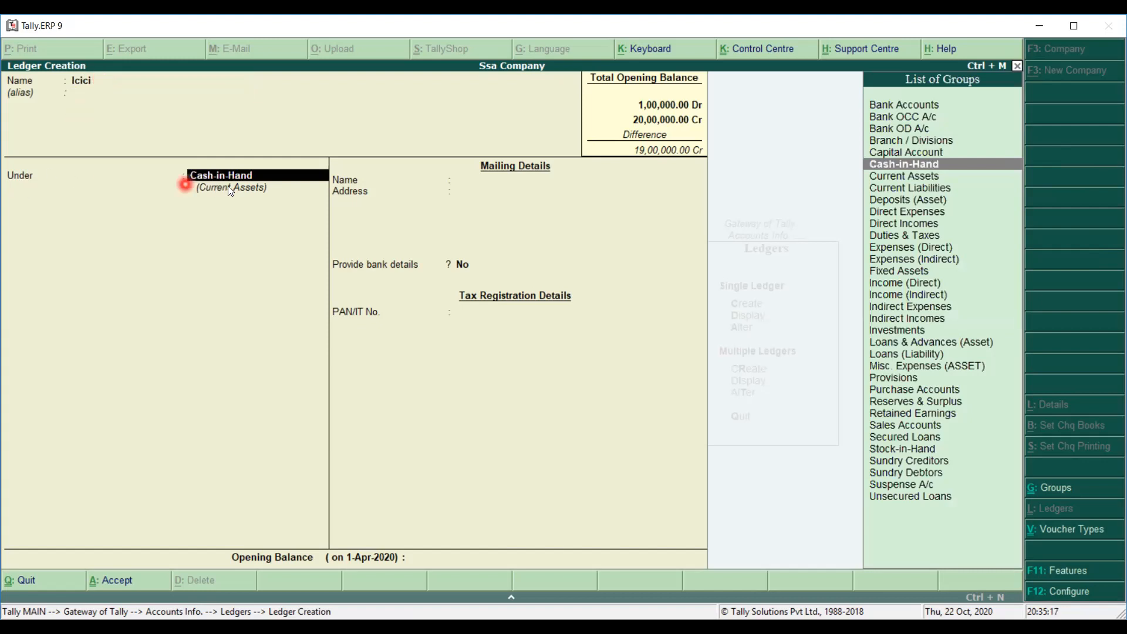
text(Ba)
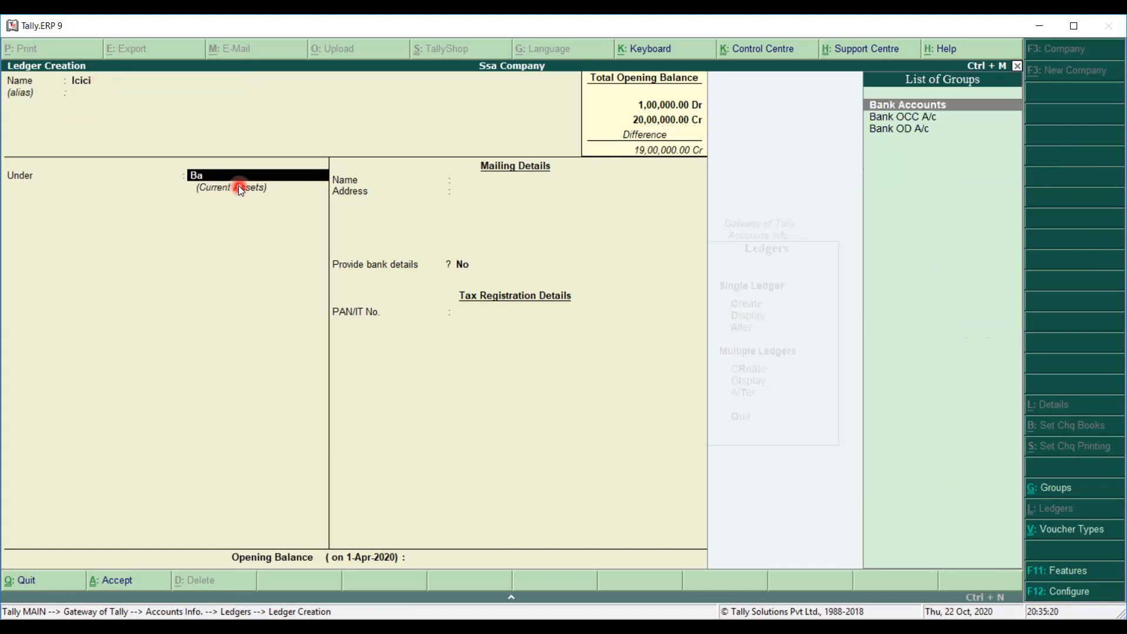
key(Return)
key(BackSpace)
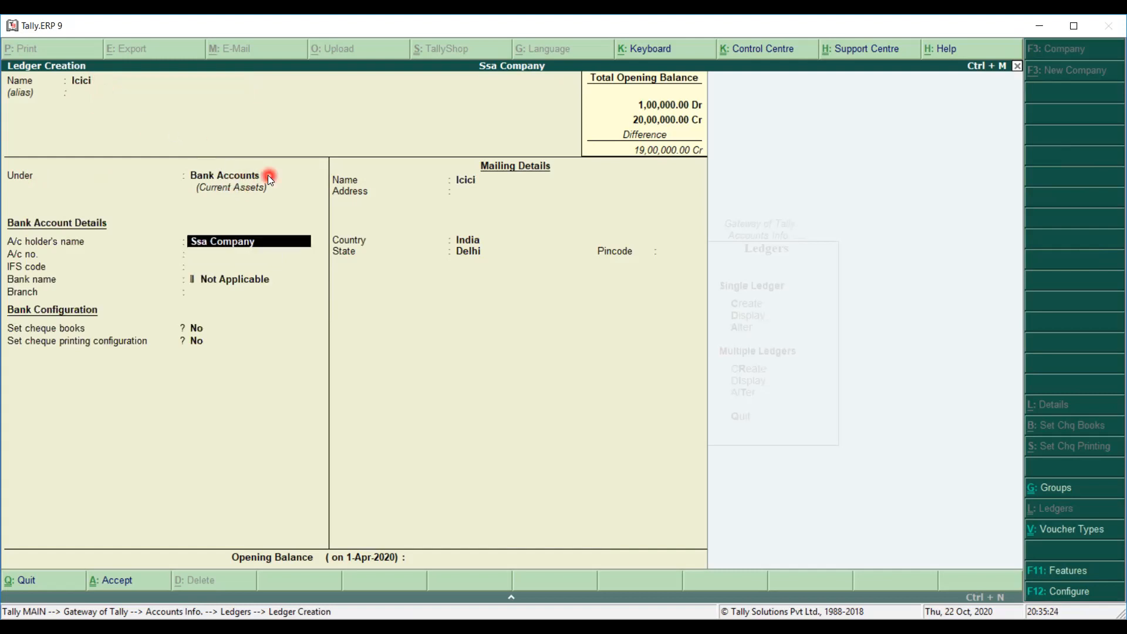
click(77, 83)
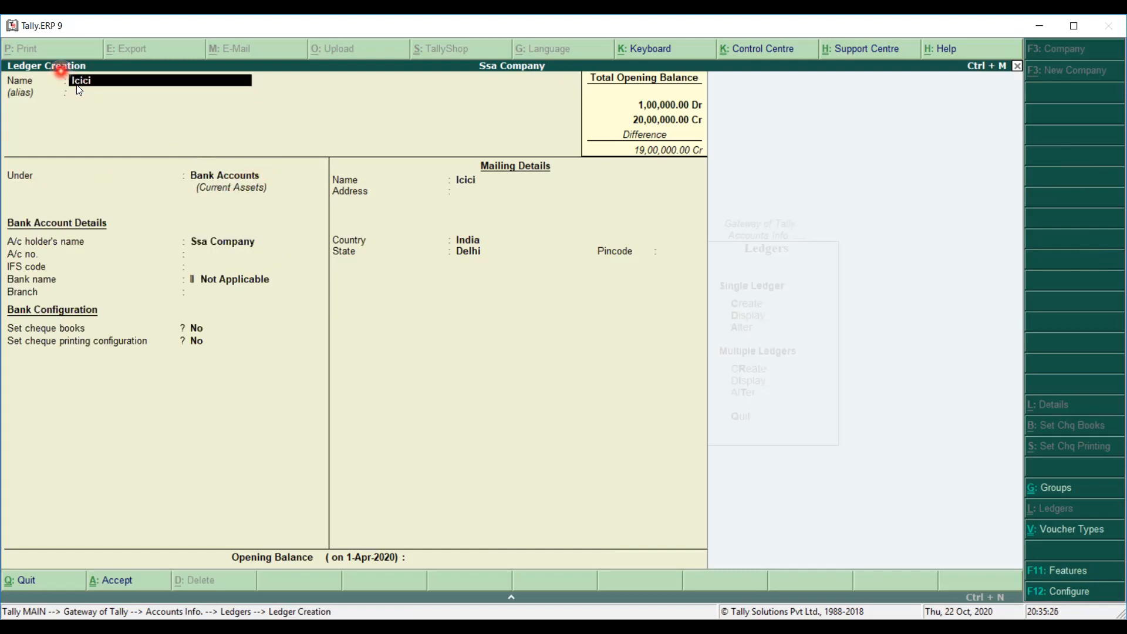
click(203, 175)
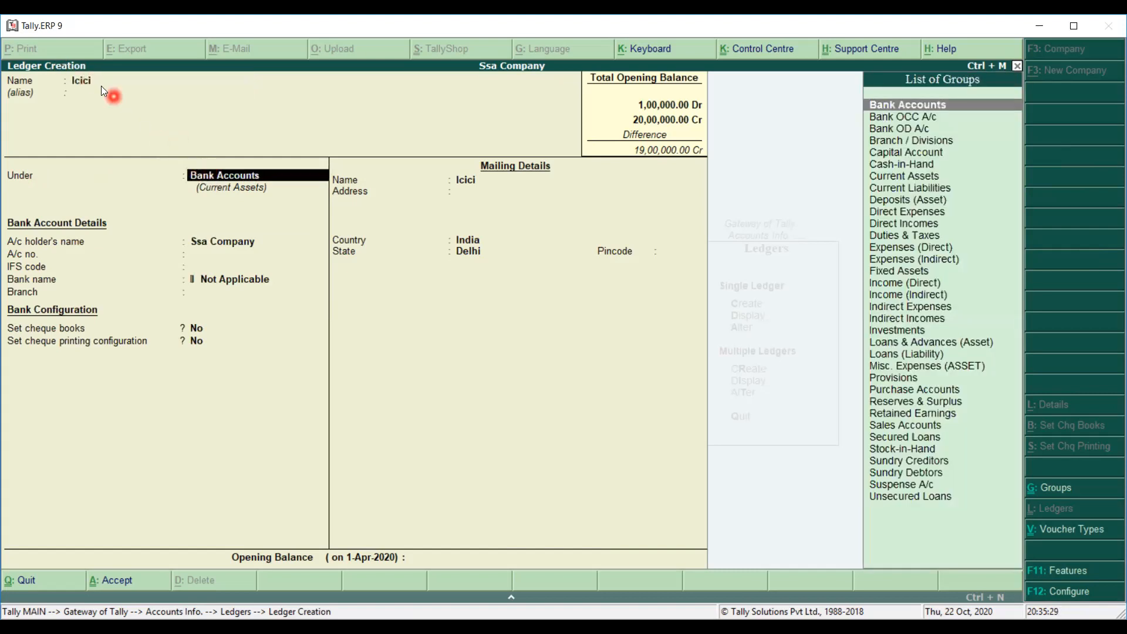
click(274, 177)
key(Return)
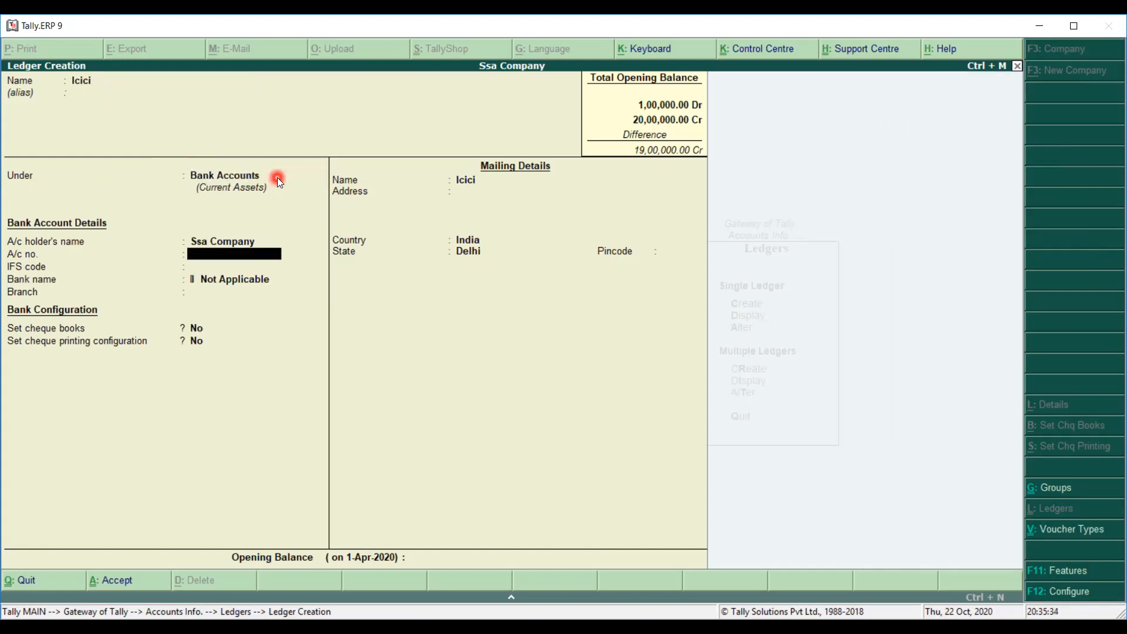
Enter the bank account number and IFS code 2121.
key(Return)
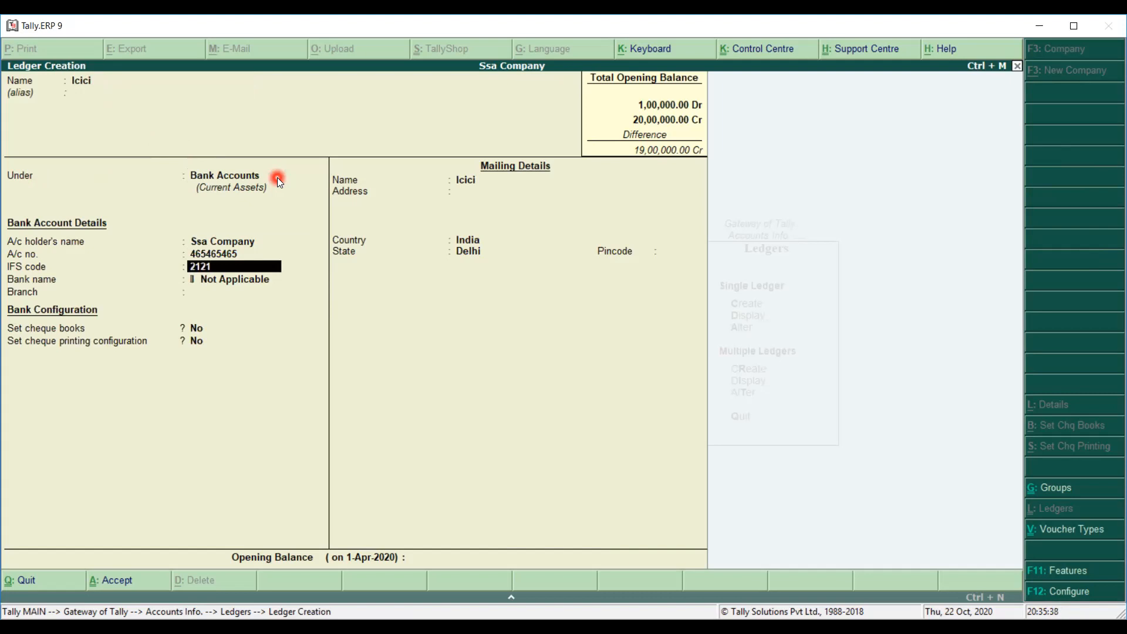
key(Return)
key(Return)
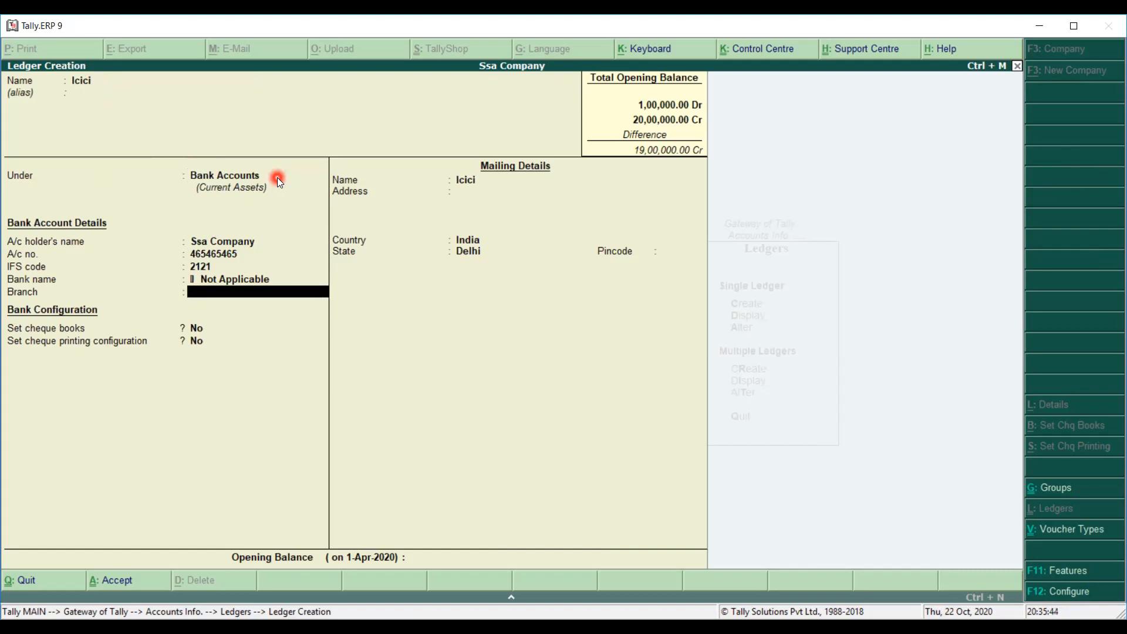
Give Icici a 2,50,000.00 Dr opening balance and save the ledger.
key(Return)
key(Return)
key(Return)
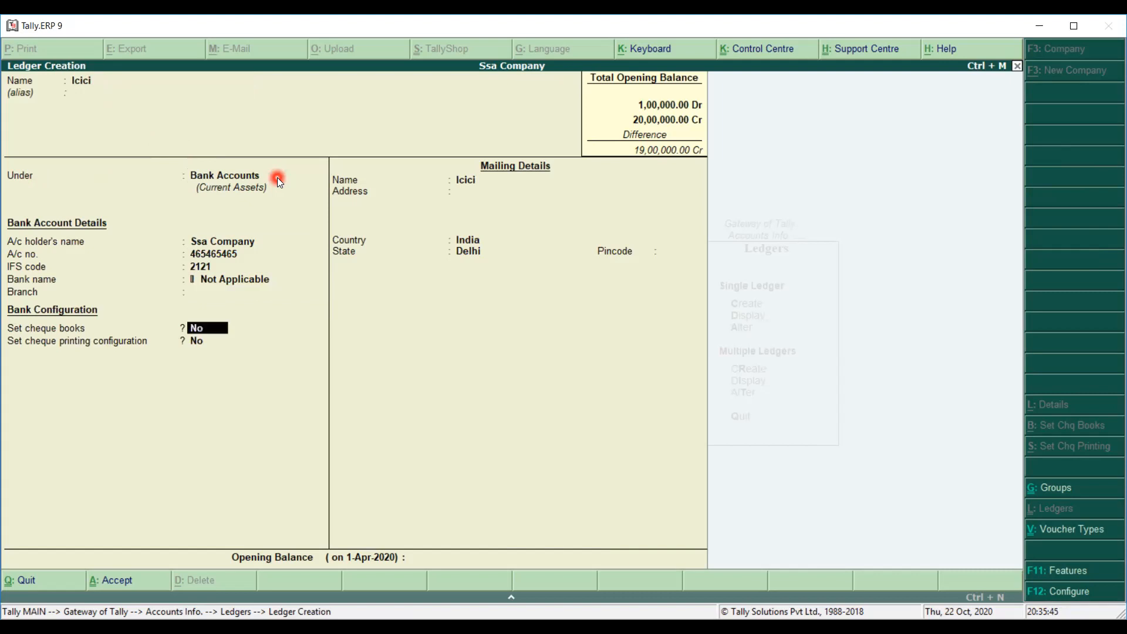
key(Return)
key(Return)
key(Return)
key(Return)
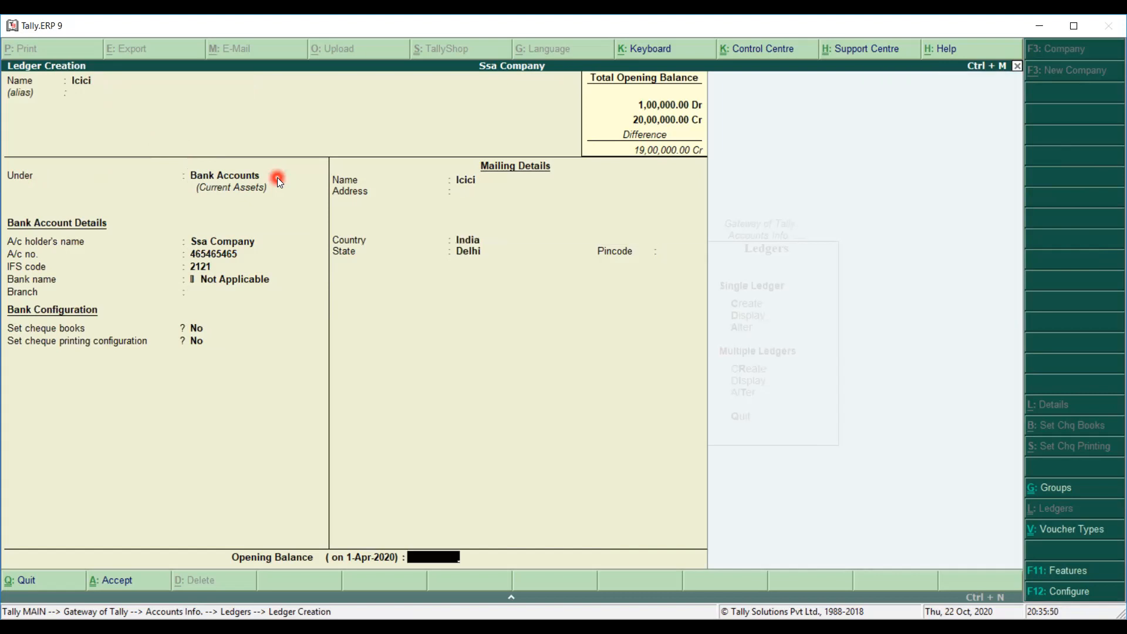
text(250000)
key(Return)
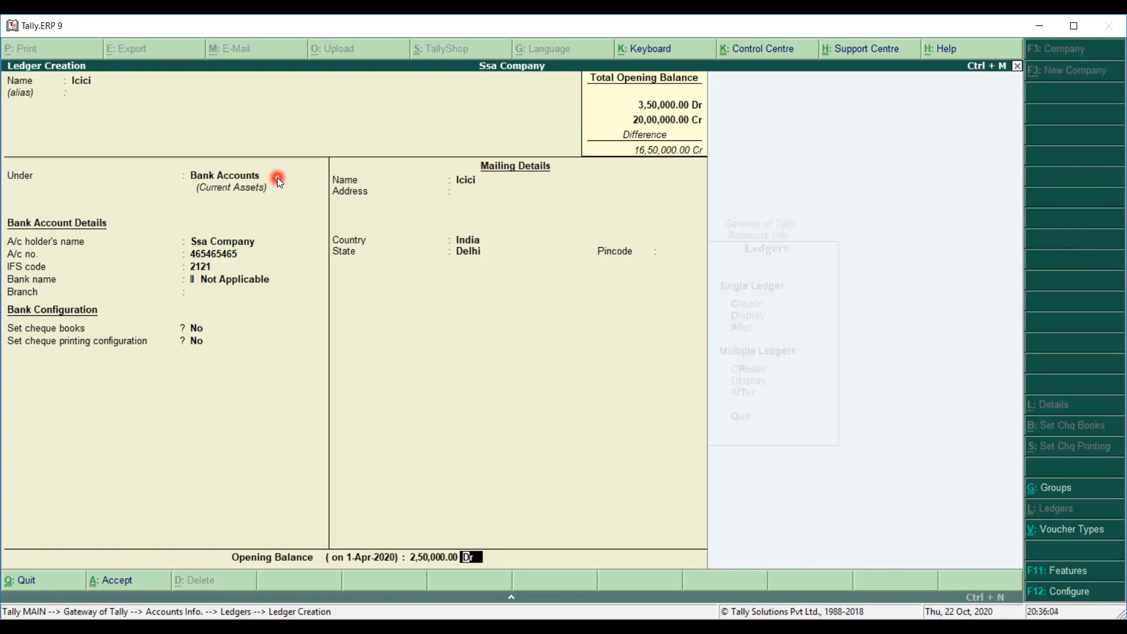
key(Return)
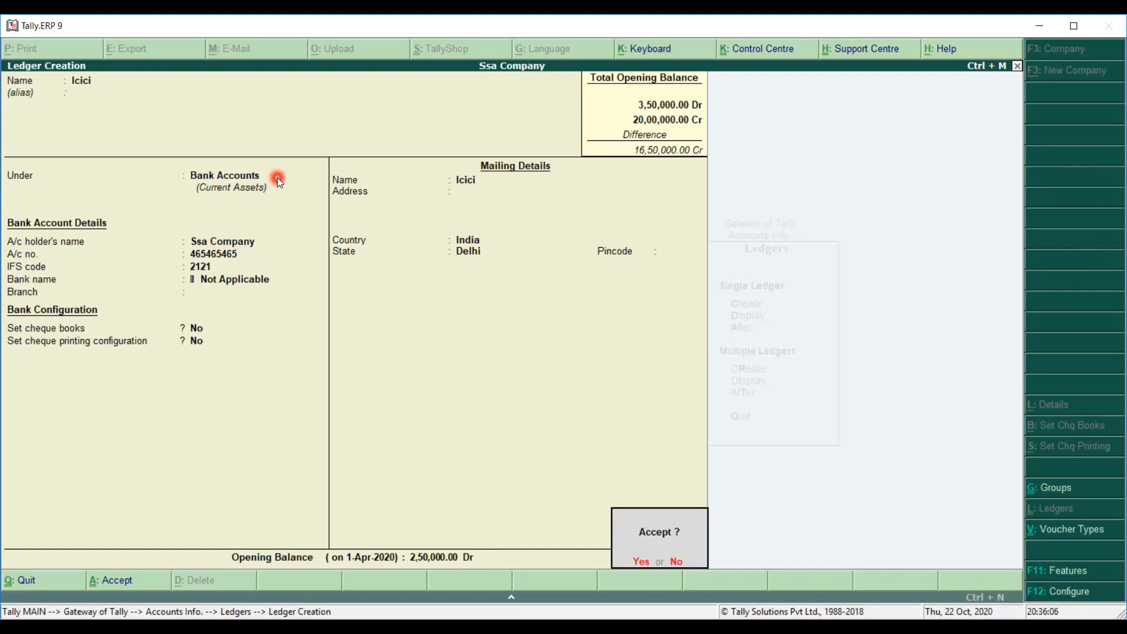
key(Return)
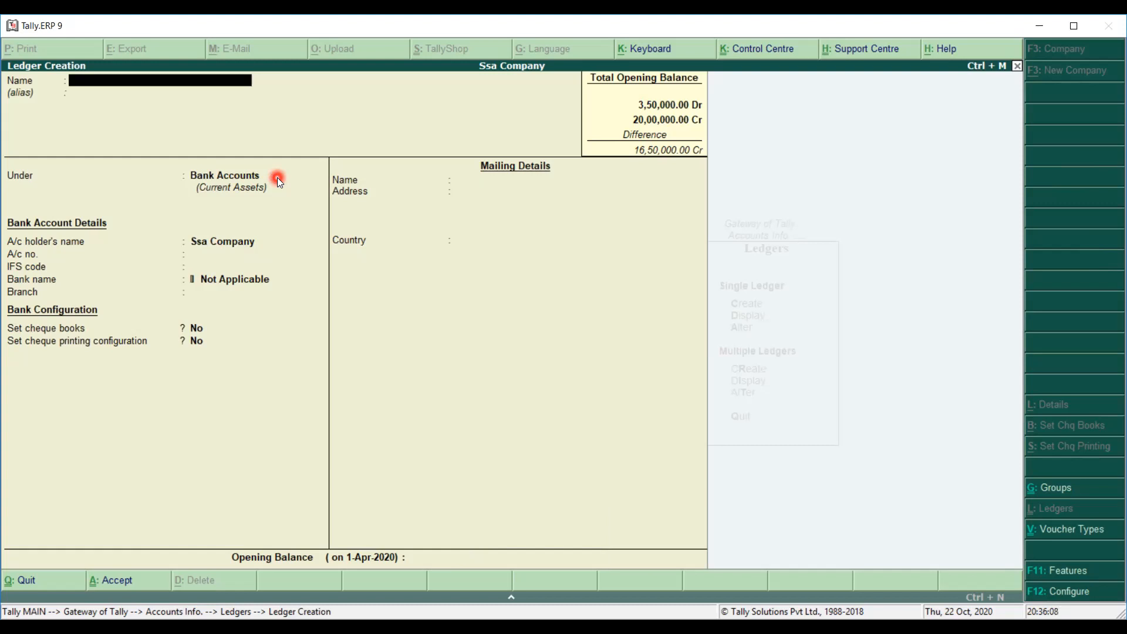
key(Escape)
Confirm quitting Ledger Creation and choose Multiple Ledgers > Create.
key(Return)
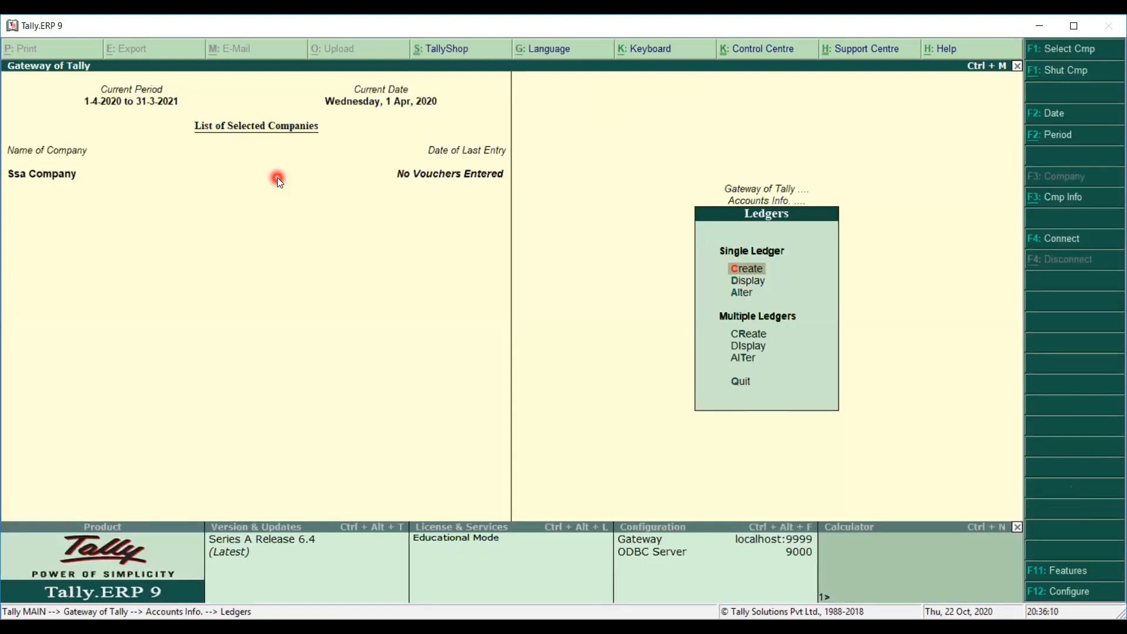
key(Down)
key(Down)
key(Down)
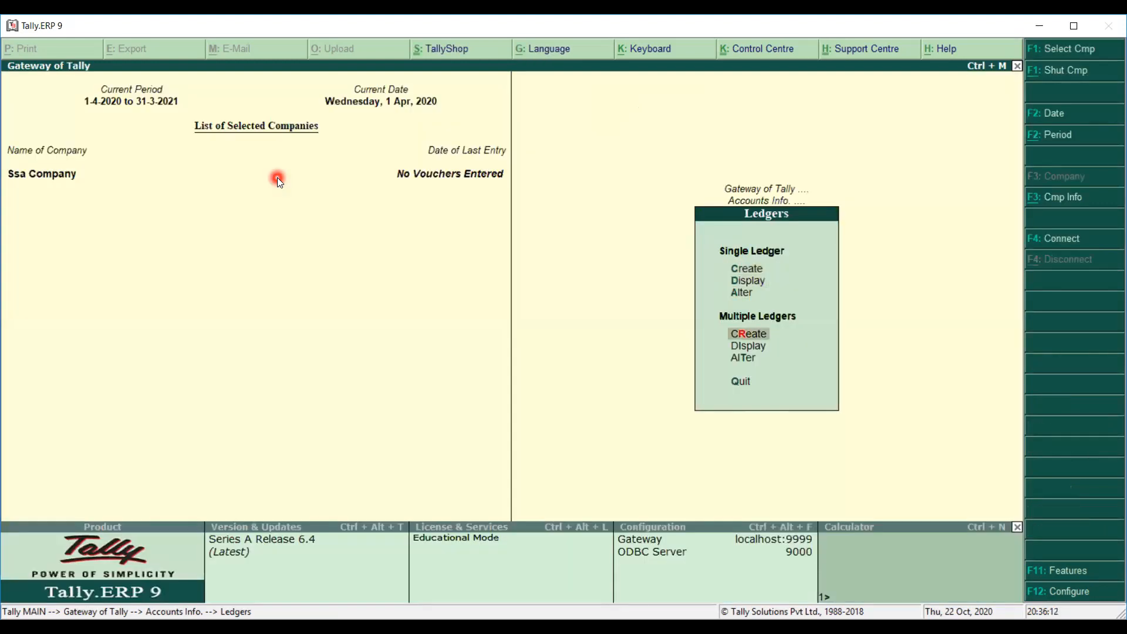
key(Return)
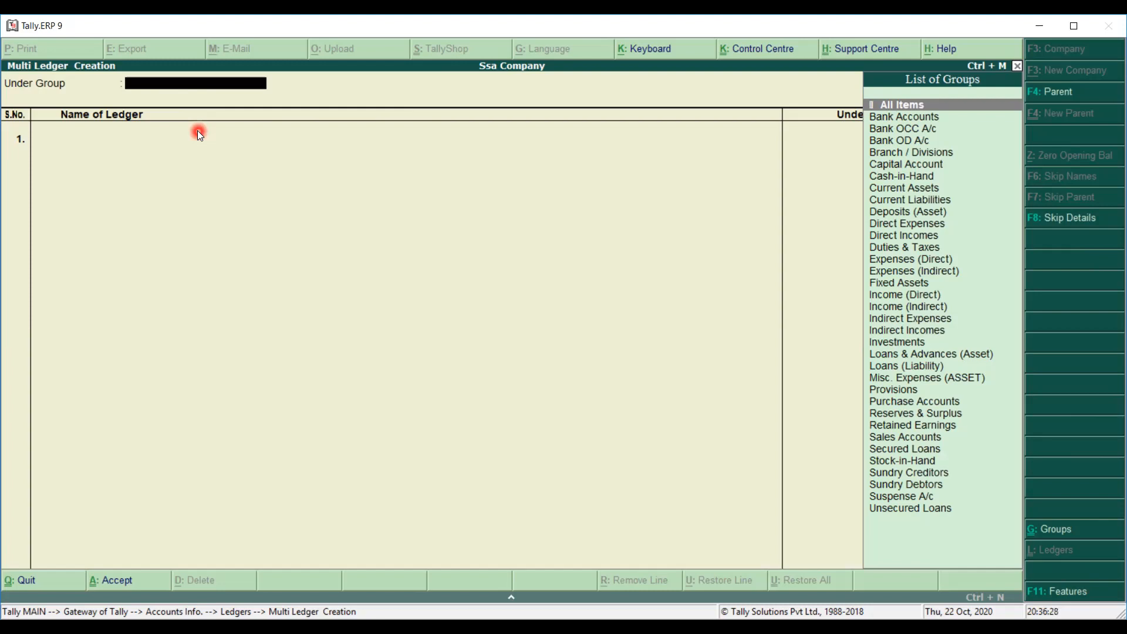
Under Fixed Assets, enter a Furniture ledger with a 50,000 Dr opening balance.
text(F)
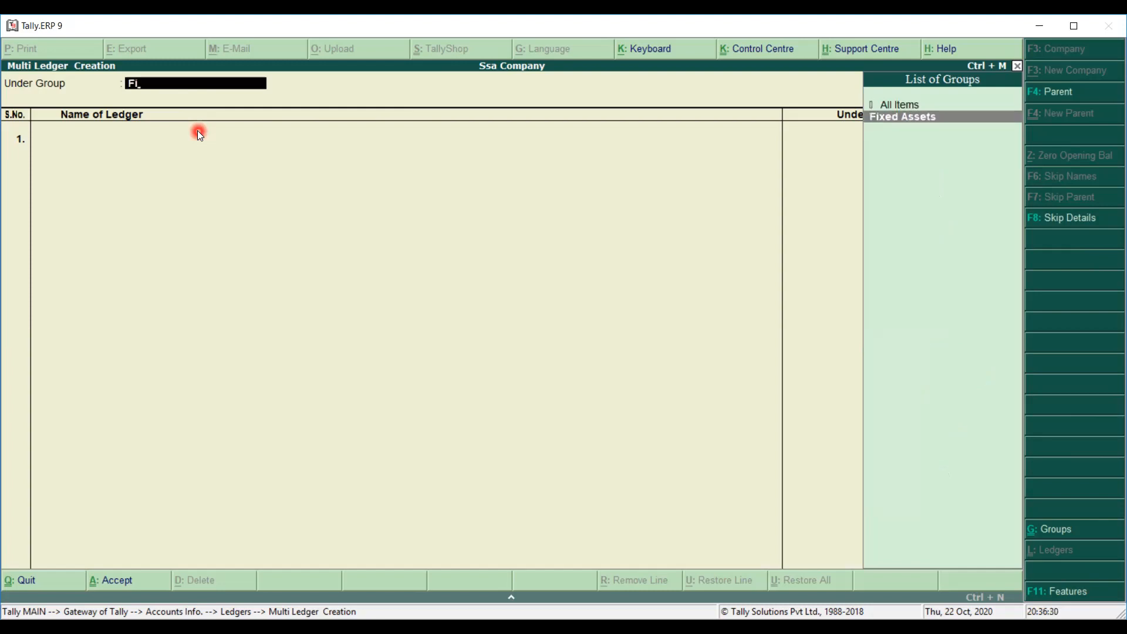
text(i)
key(Return)
text(Furniture)
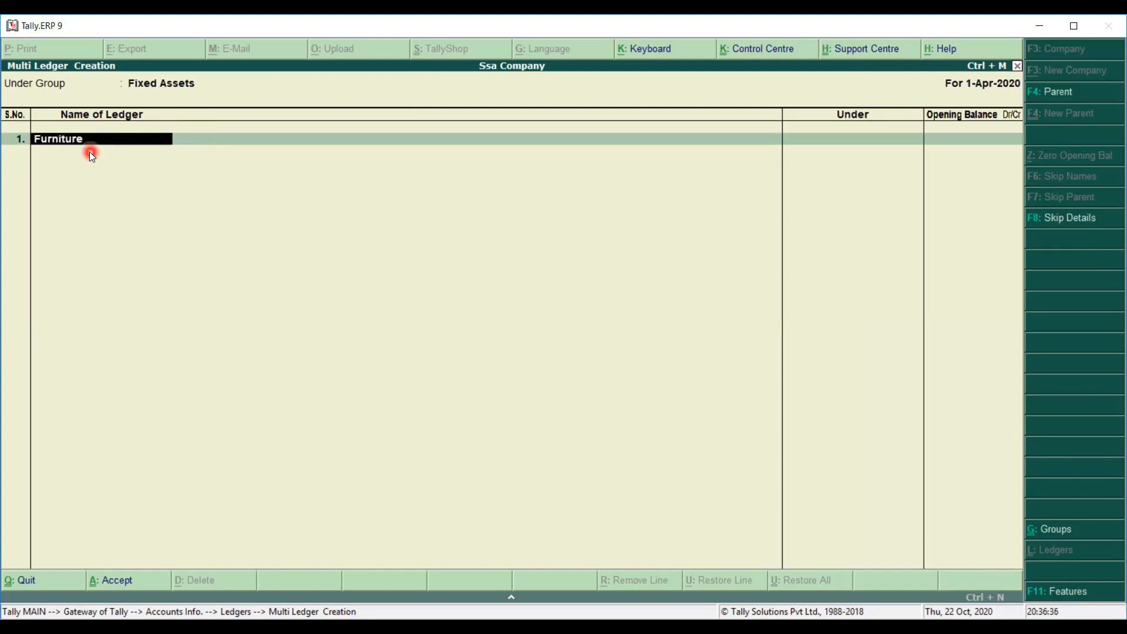
key(Return)
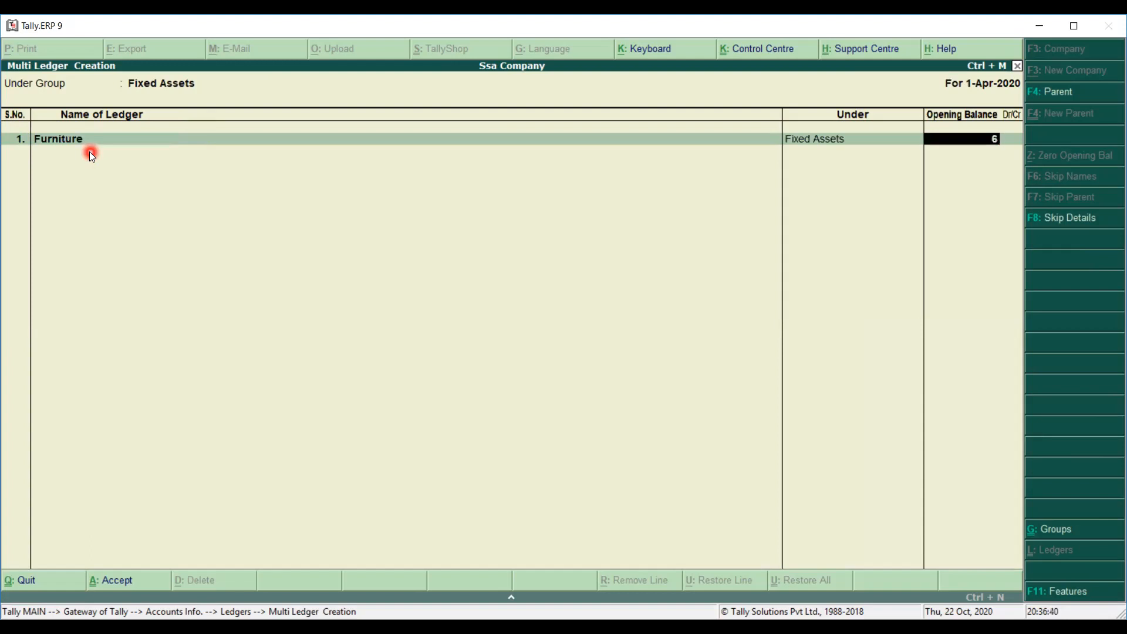
text(50000)
key(Return)
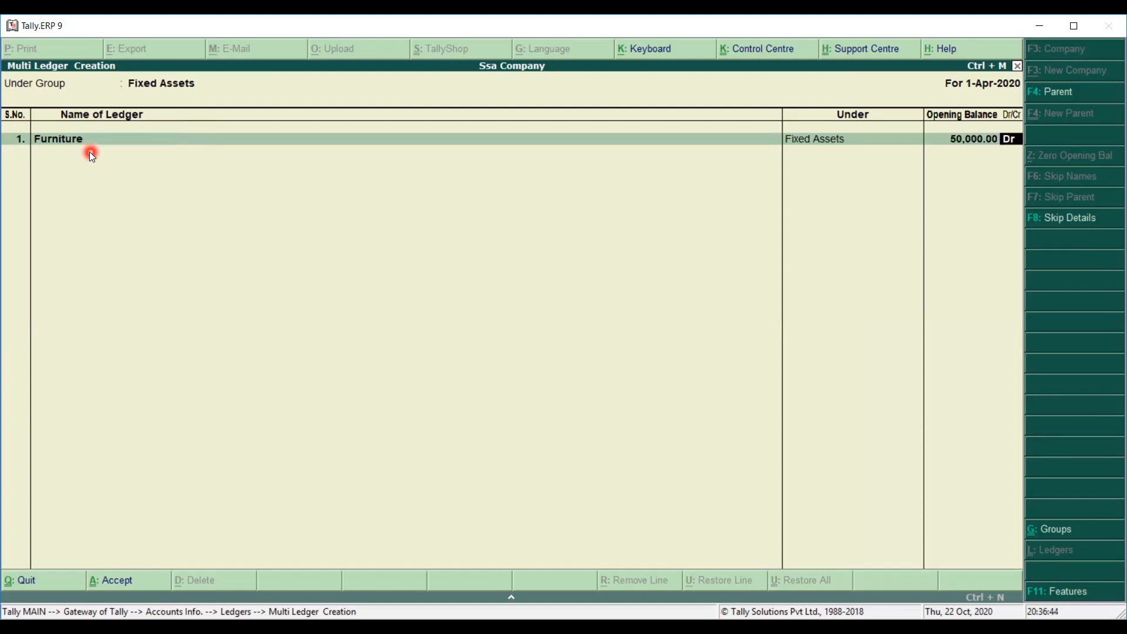
key(Return)
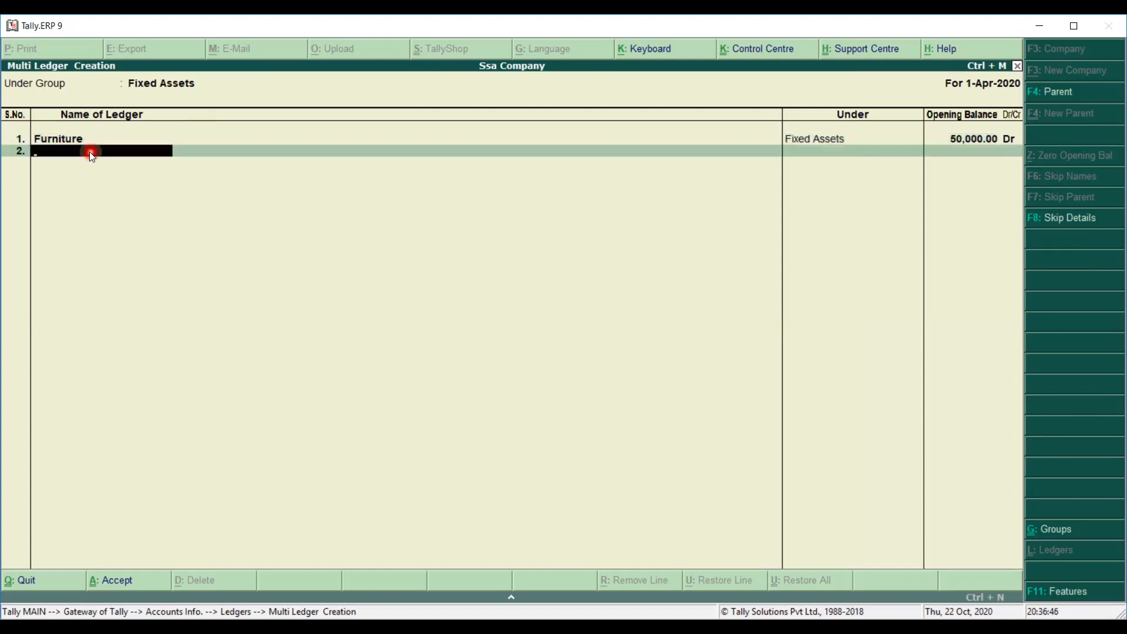
key(BackSpace)
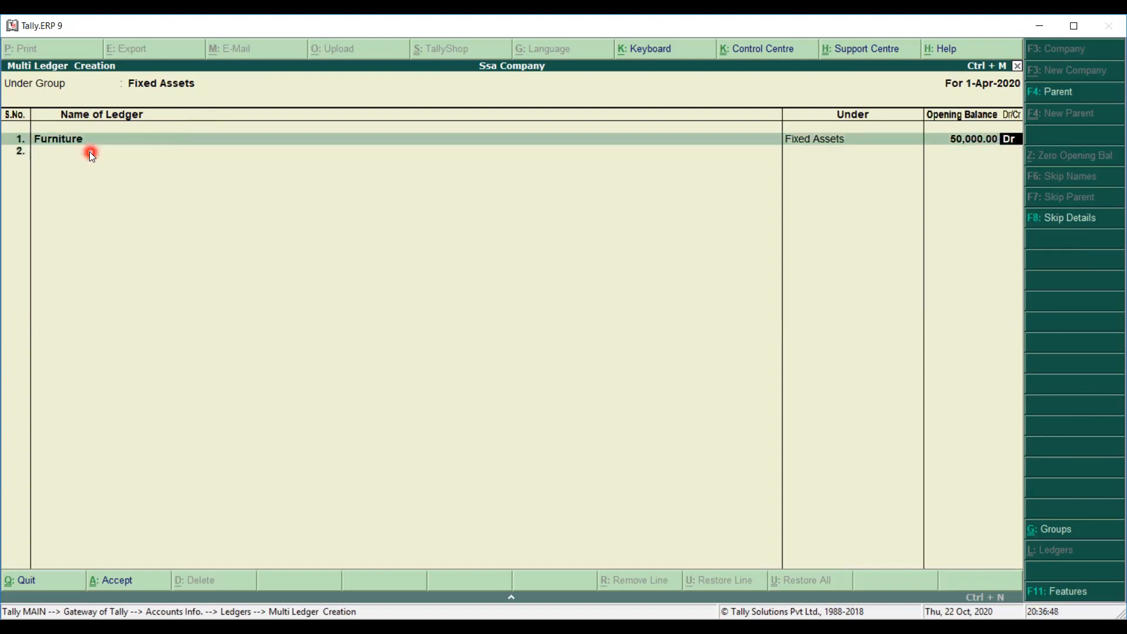
key(BackSpace)
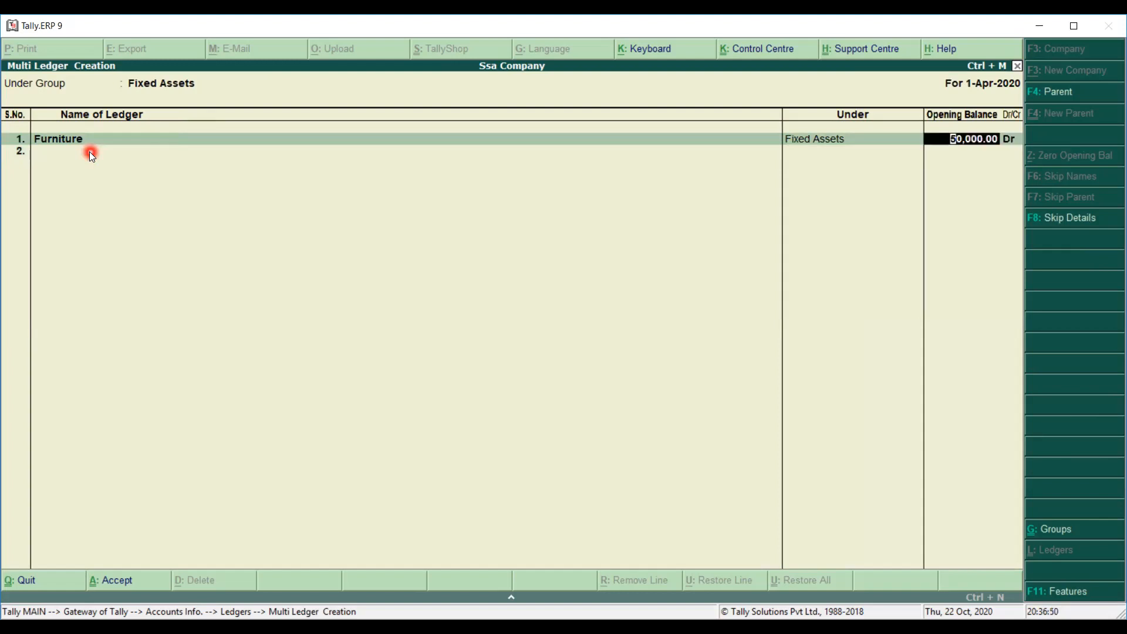
key(BackSpace)
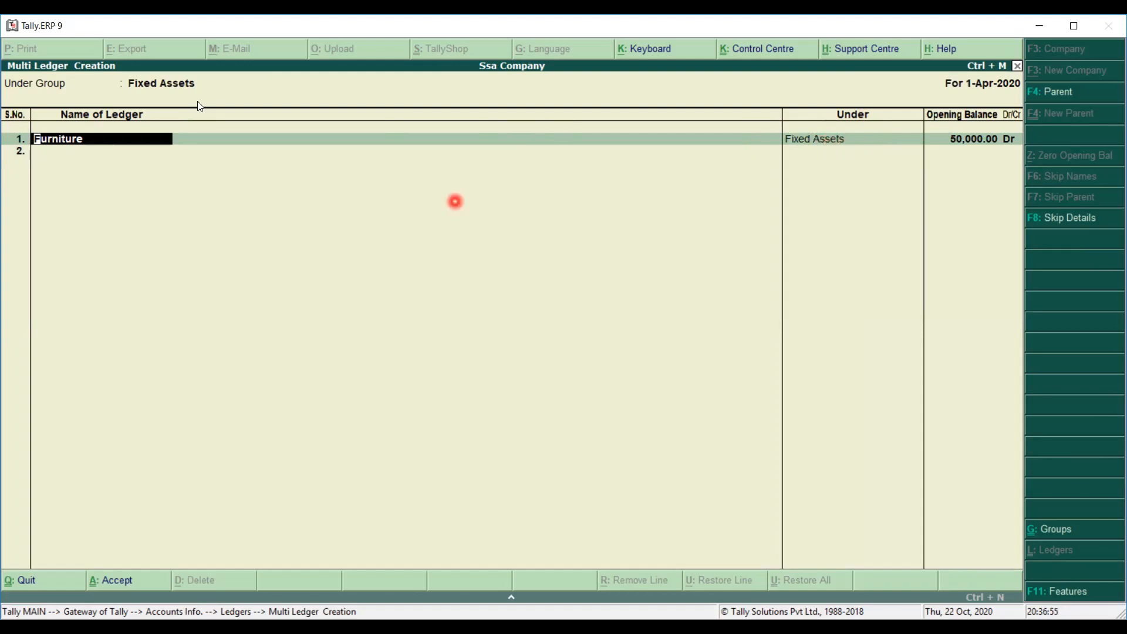
key(Return)
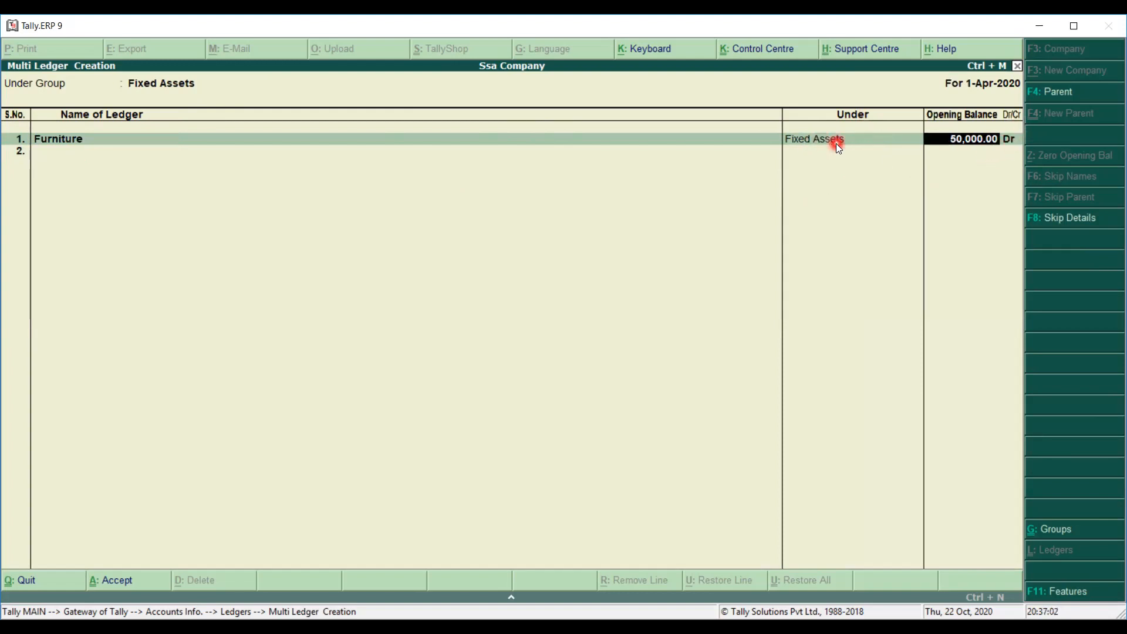
key(Return)
Add Machinery at 5,00,000 Dr and Building at 5,90,000 Dr under Fixed Assets.
key(Return)
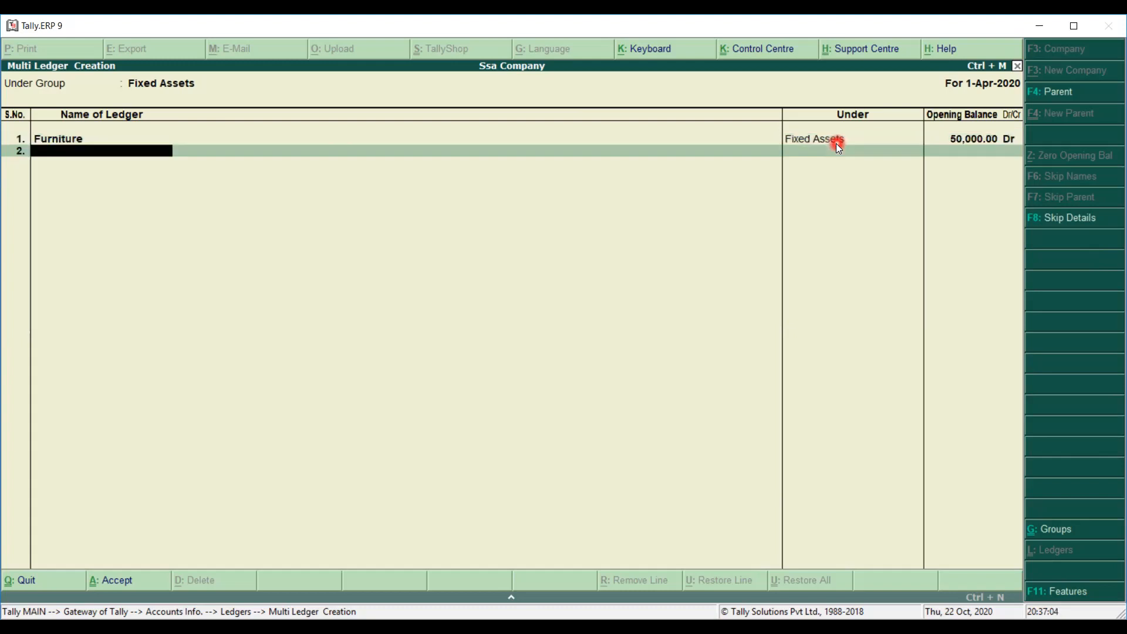
text(Machinery)
key(Return)
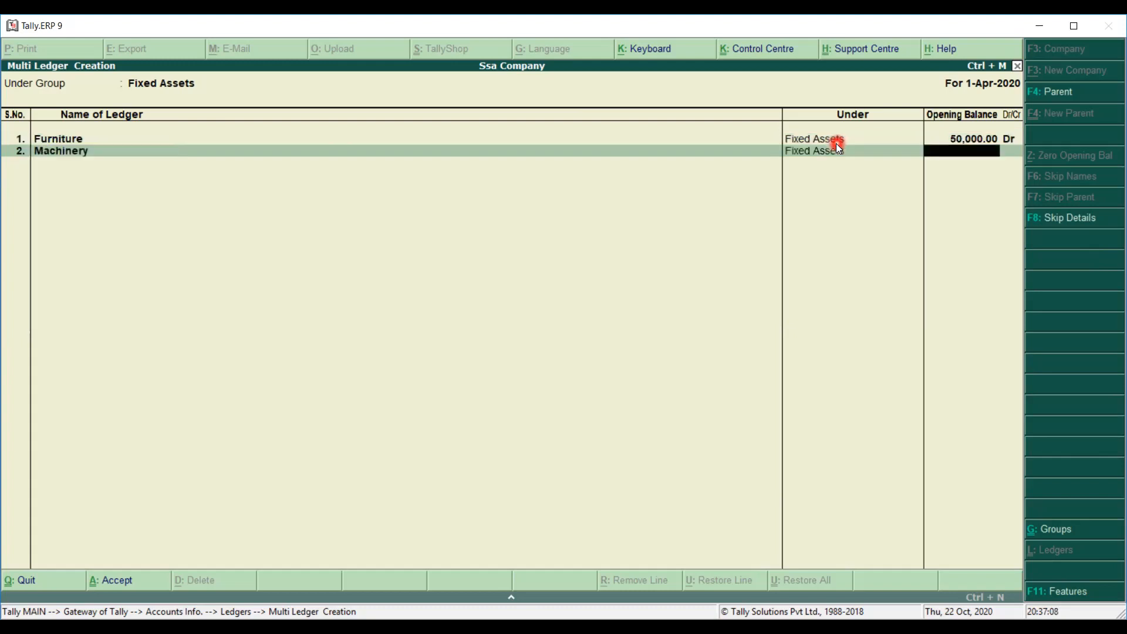
text(5,00,000.00 Dr)
key(Return)
key(Return)
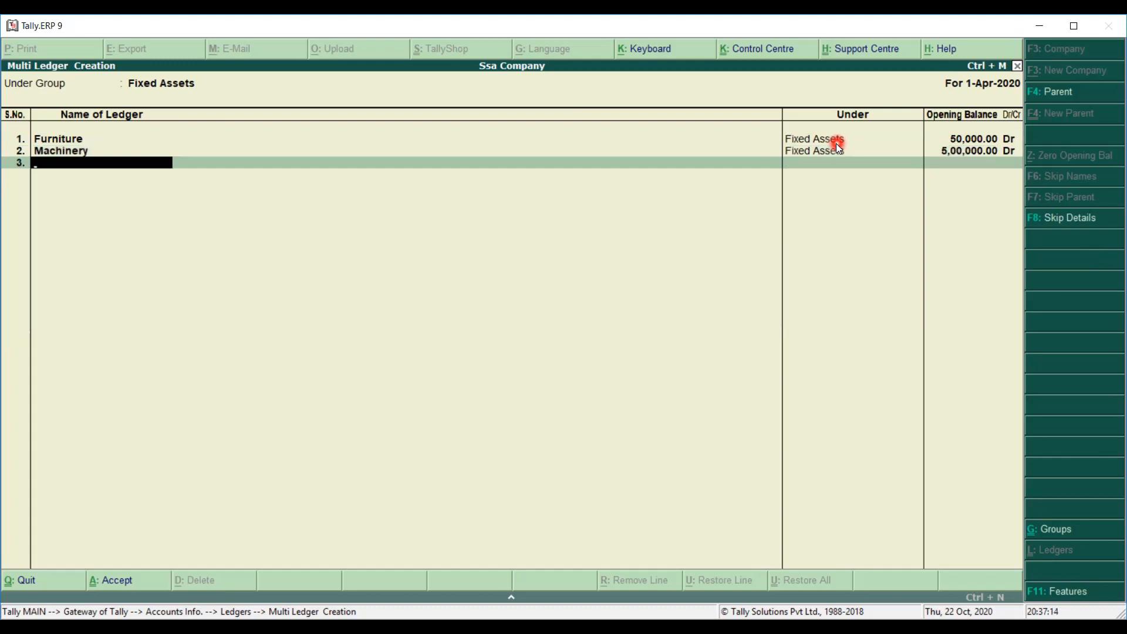
text(Building)
key(Return)
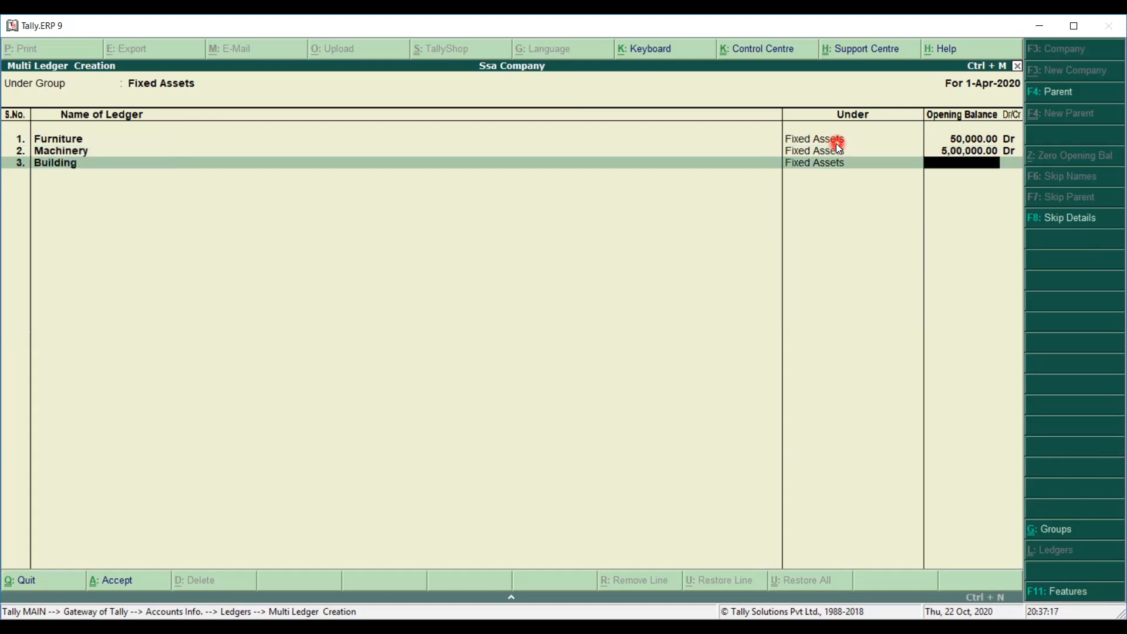
text(590000)
key(Return)
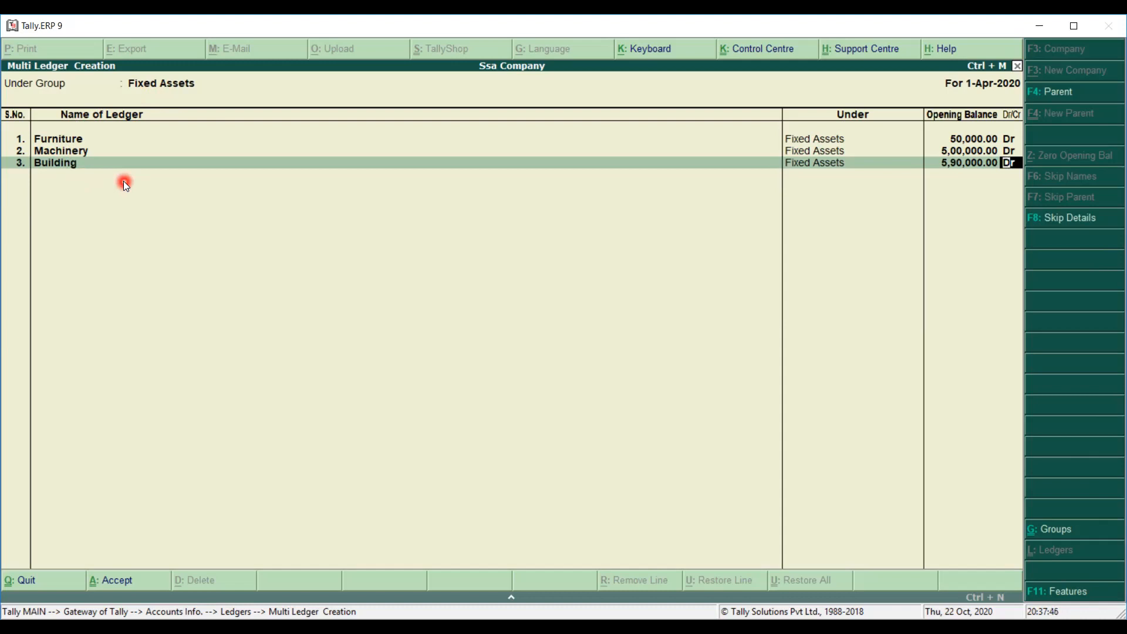
key(BackSpace)
key(BackSpace)
key(BackSpace)
key(BackSpace)
key(BackSpace)
key(BackSpace)
key(BackSpace)
key(BackSpace)
key(BackSpace)
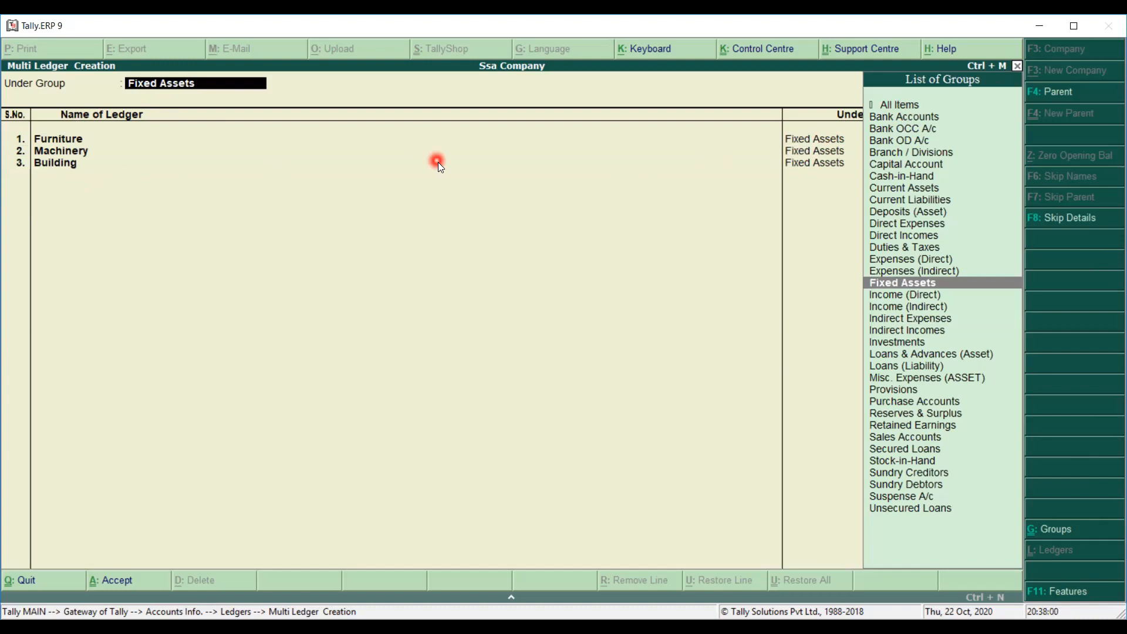
Move past the rows to a blank line and accept the three Fixed Assets ledgers.
key(Return)
key(Return)
key(Return)
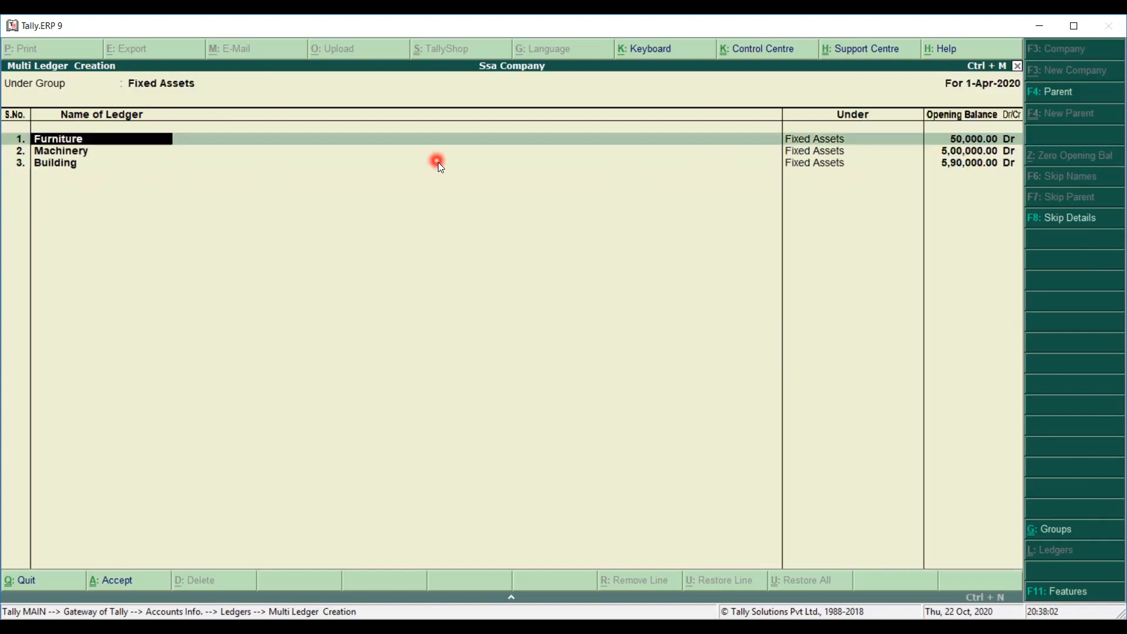
key(Return)
key(Return)
key(Return)
key(Return)
key(Return)
key(Return)
key(Return)
key(Return)
key(Return)
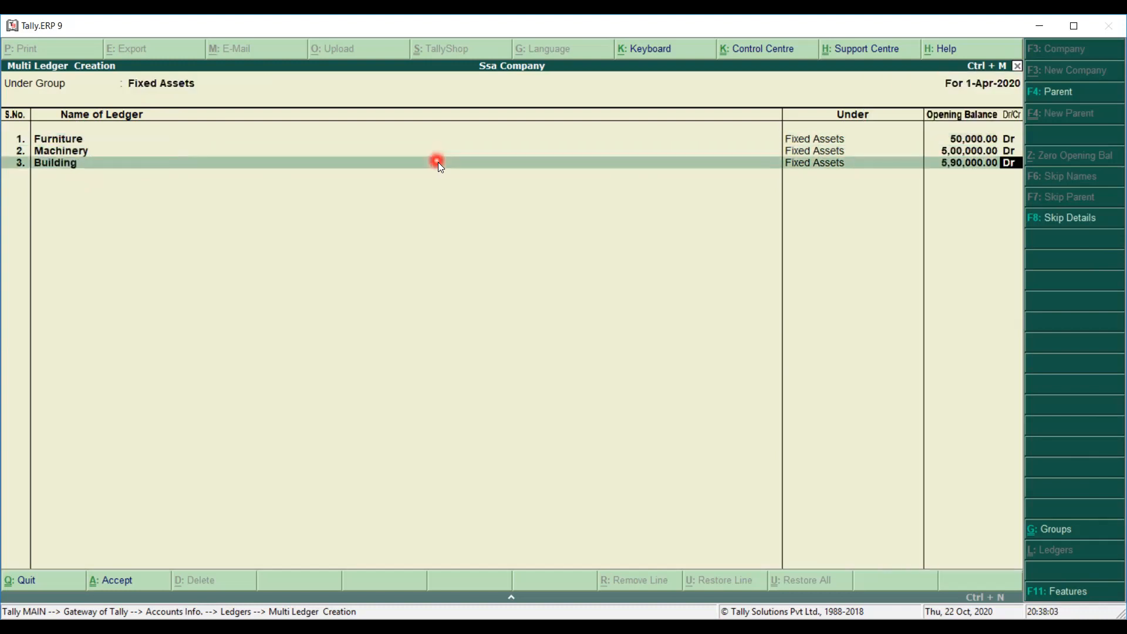
key(Return)
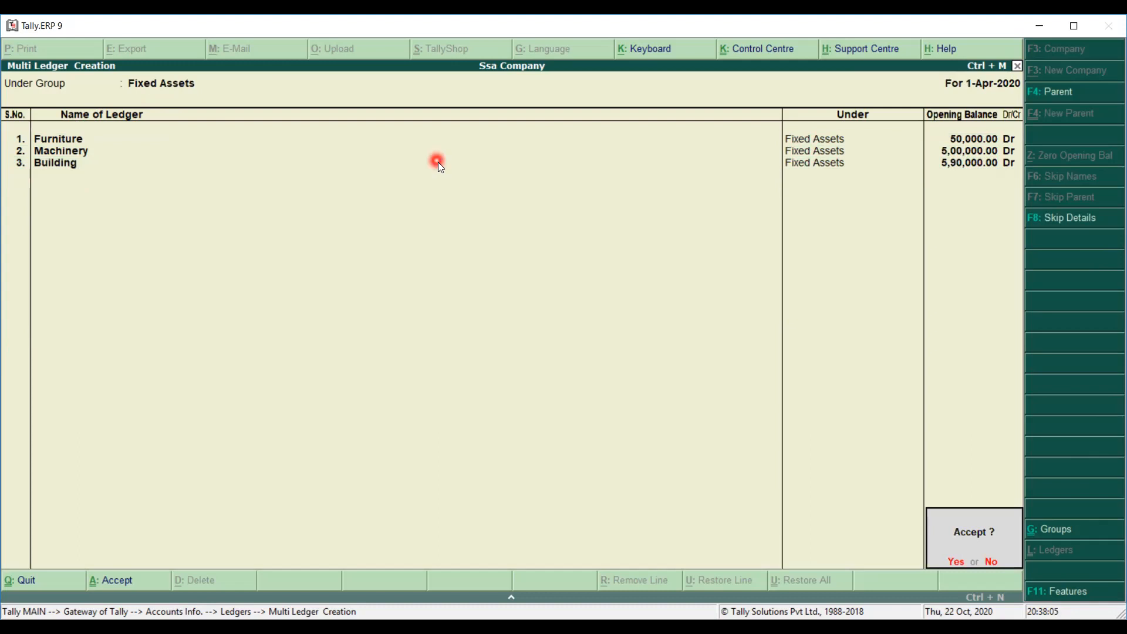
key(Return)
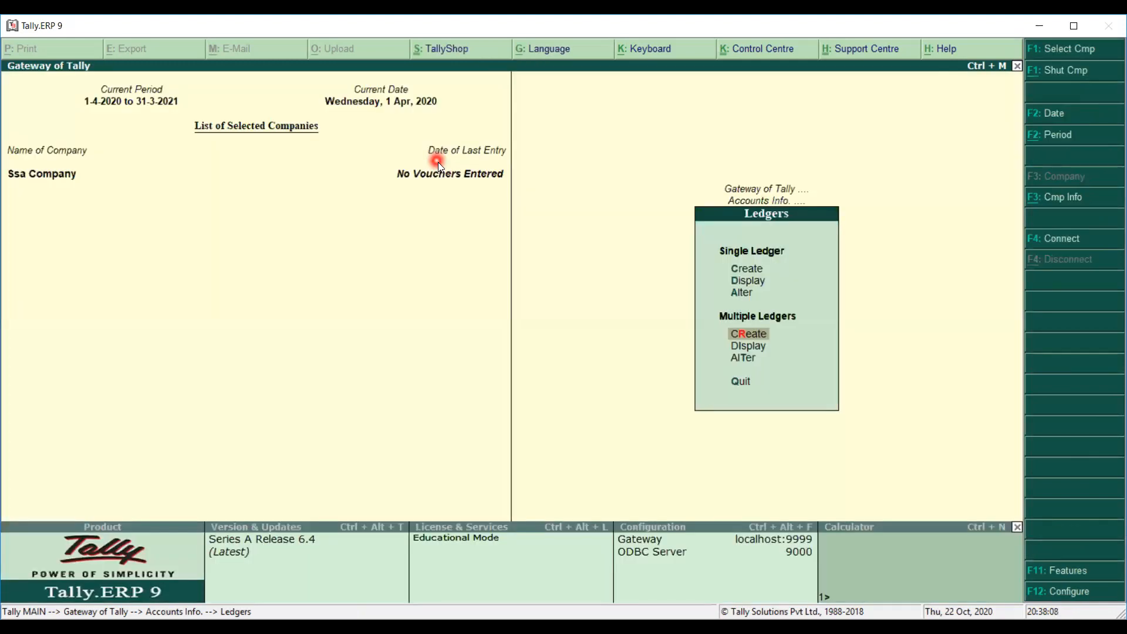
Start a new multi-ledger batch and add Car under Fixed Assets at 10,00,000 Dr.
key(Return)
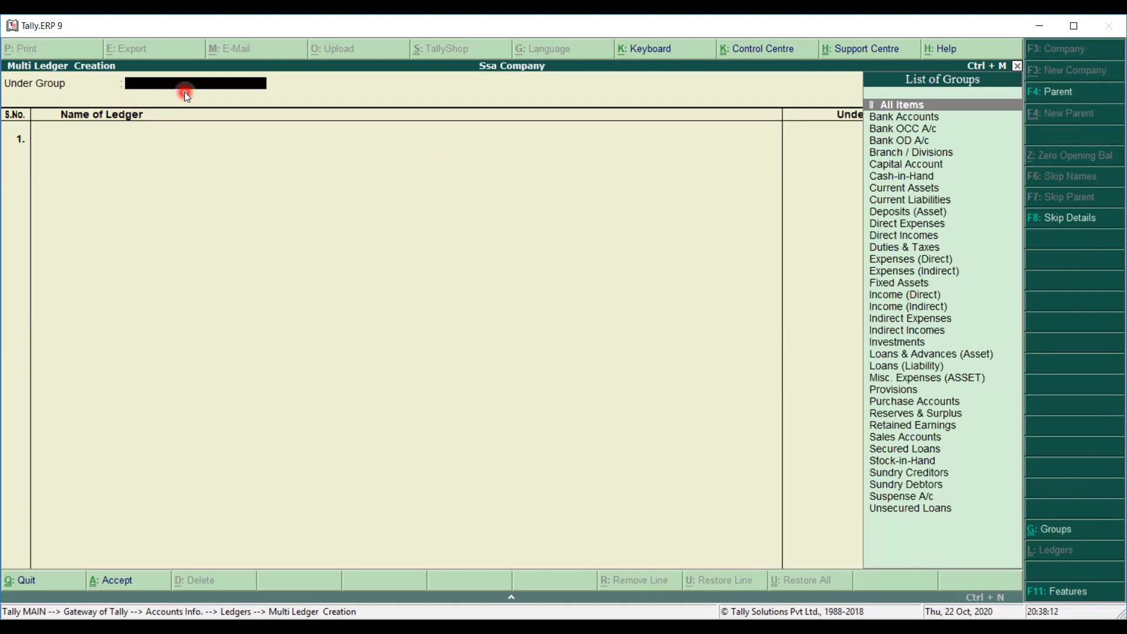
key(Return)
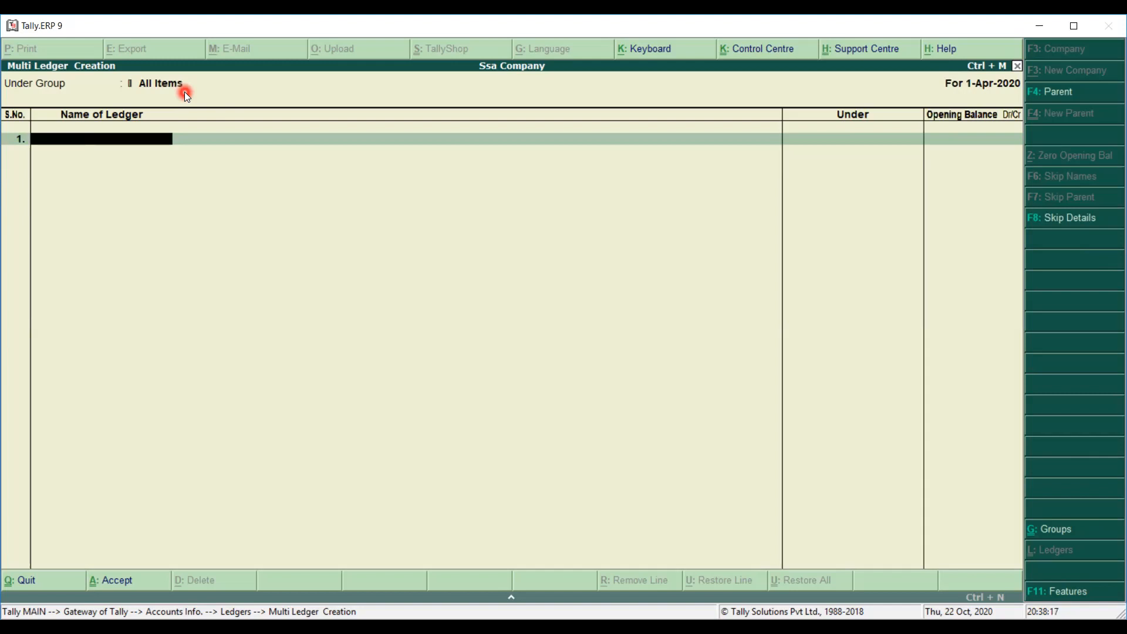
text(Car)
key(Return)
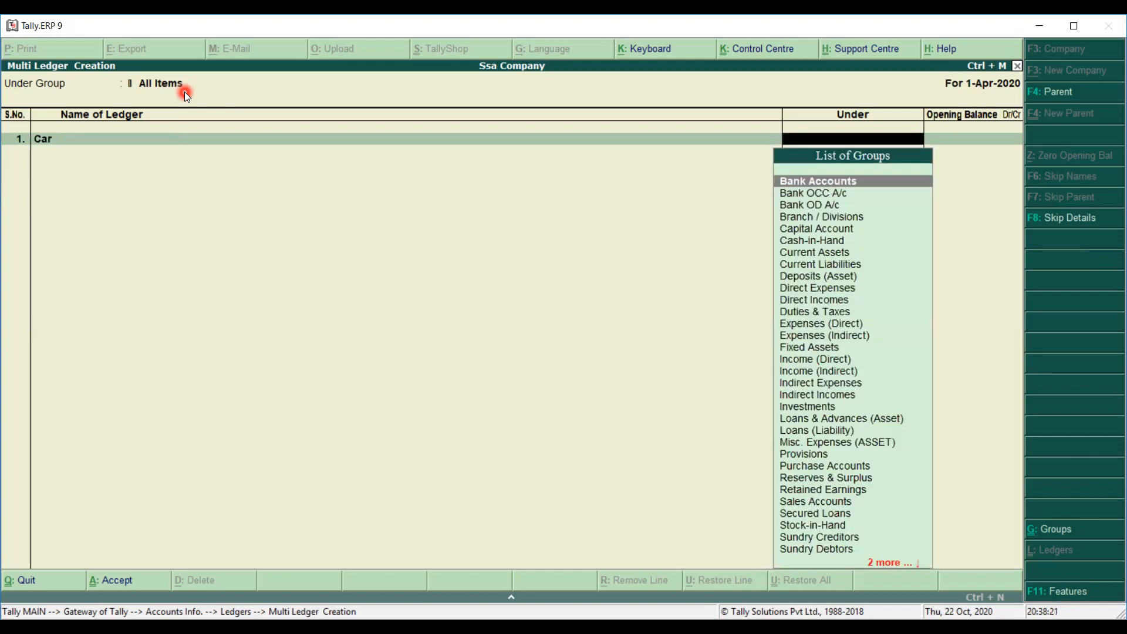
text(Fi)
key(Return)
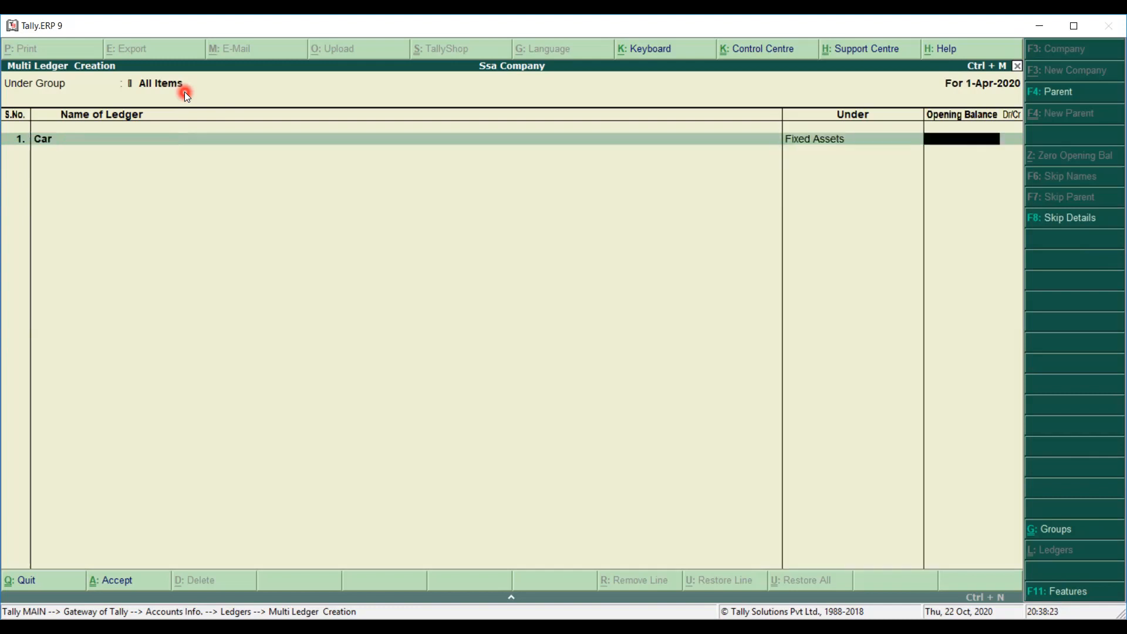
text(5)
key(BackSpace)
text(10,00,00)
text(0)
key(Return)
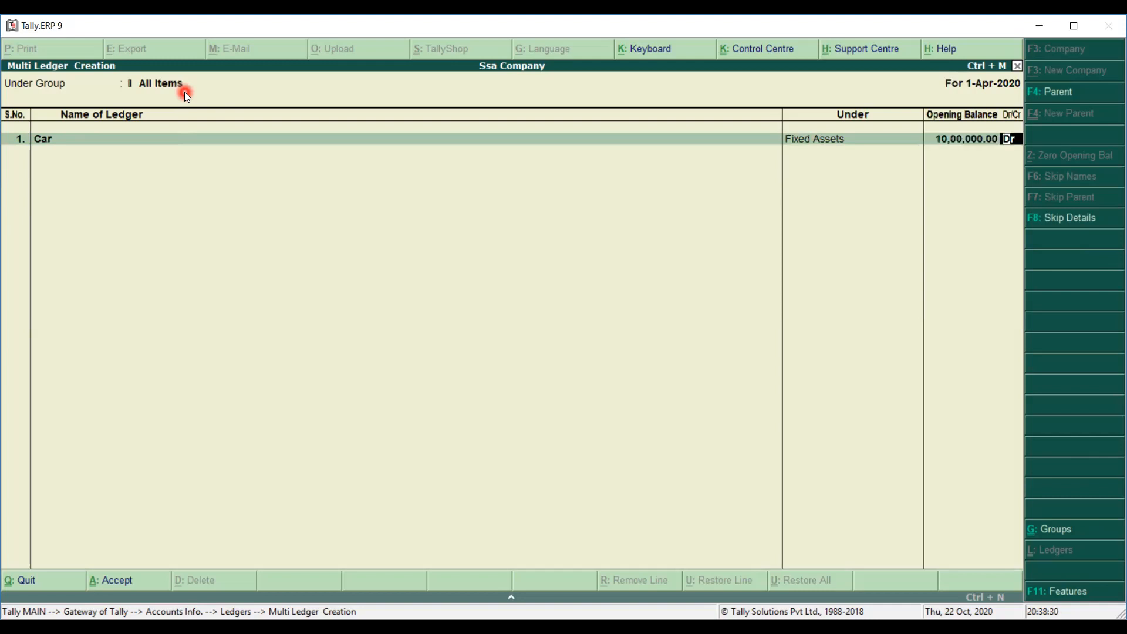
key(Return)
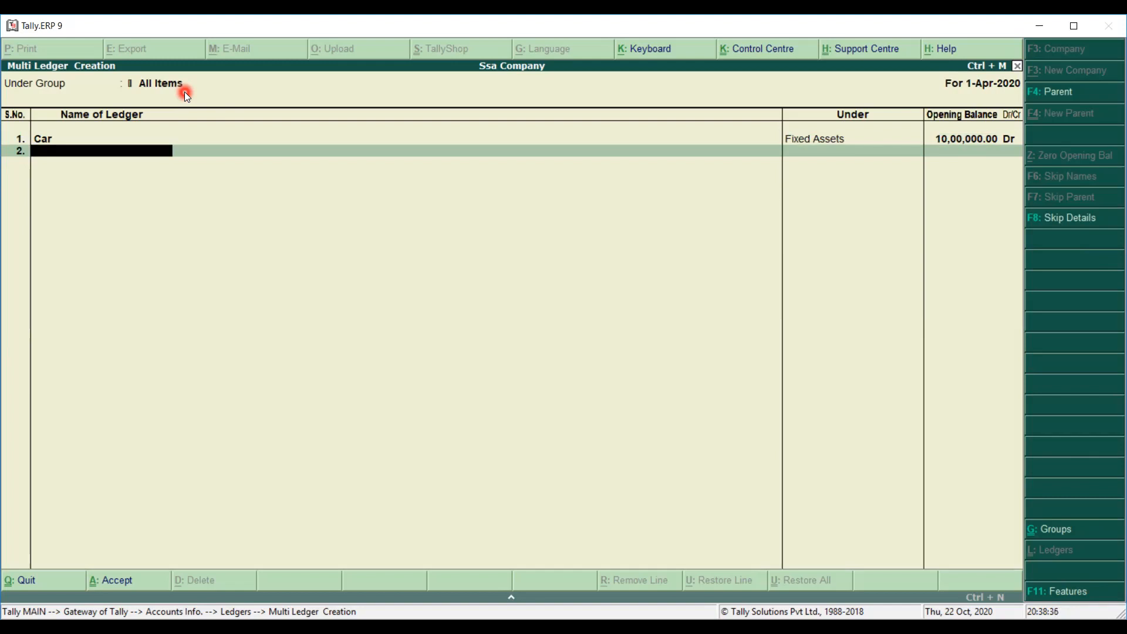
Add a Fan ledger under Fixed Assets with a 5,000 Dr opening balance.
text(Fan)
key(Return)
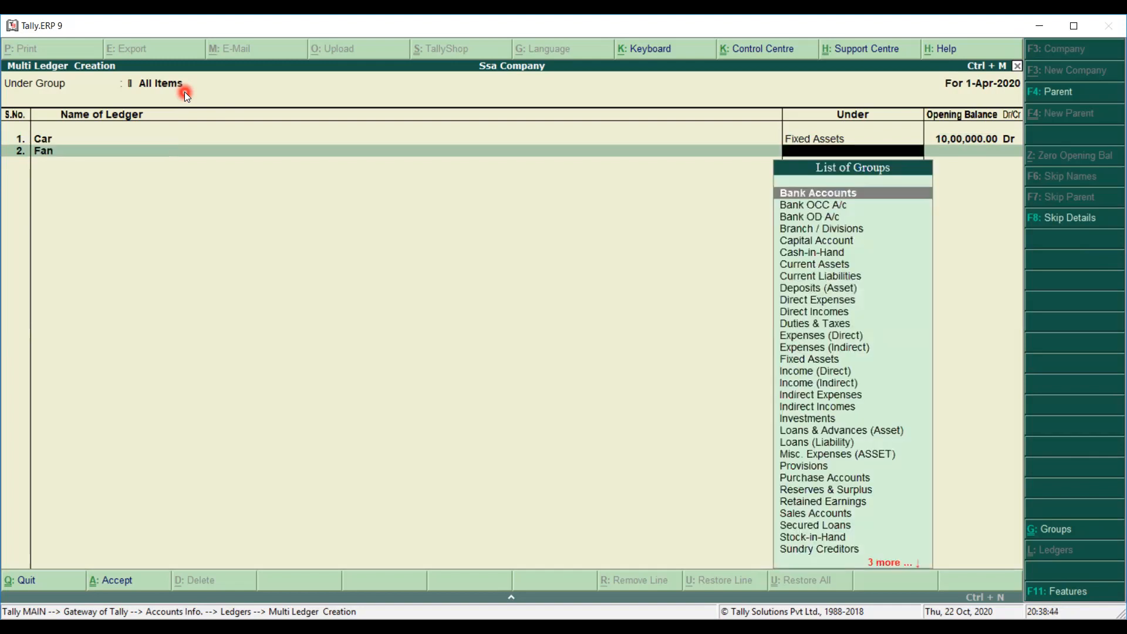
text(F)
key(Return)
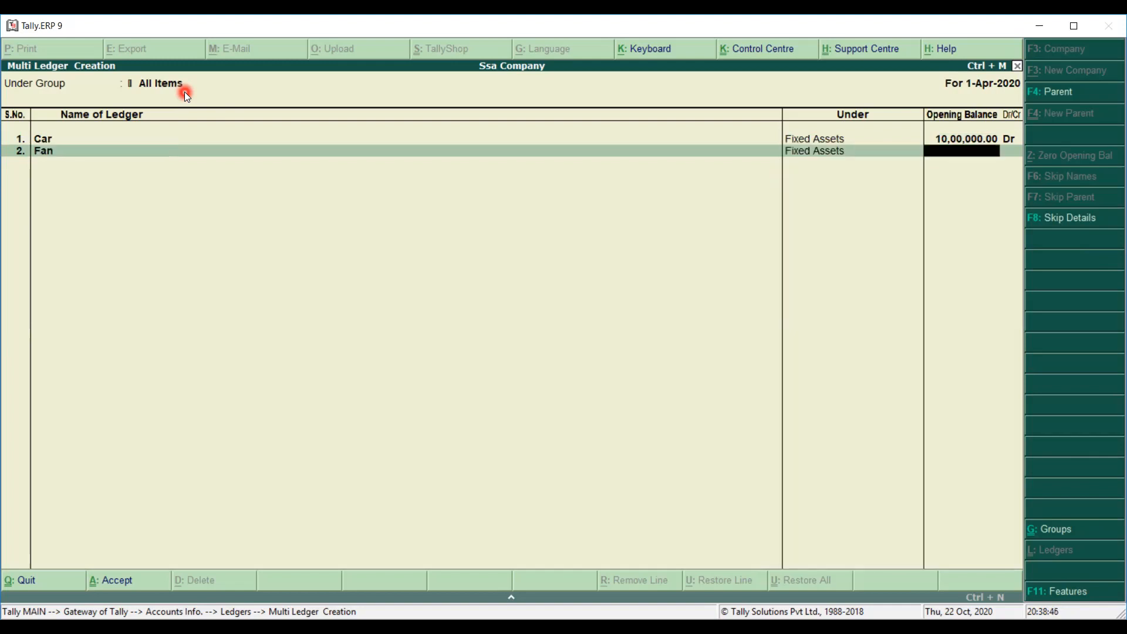
text(5000)
key(Return)
key(Return)
Add Printing under Indirect Expenses at 10,000 Dr and save the batch.
text(P)
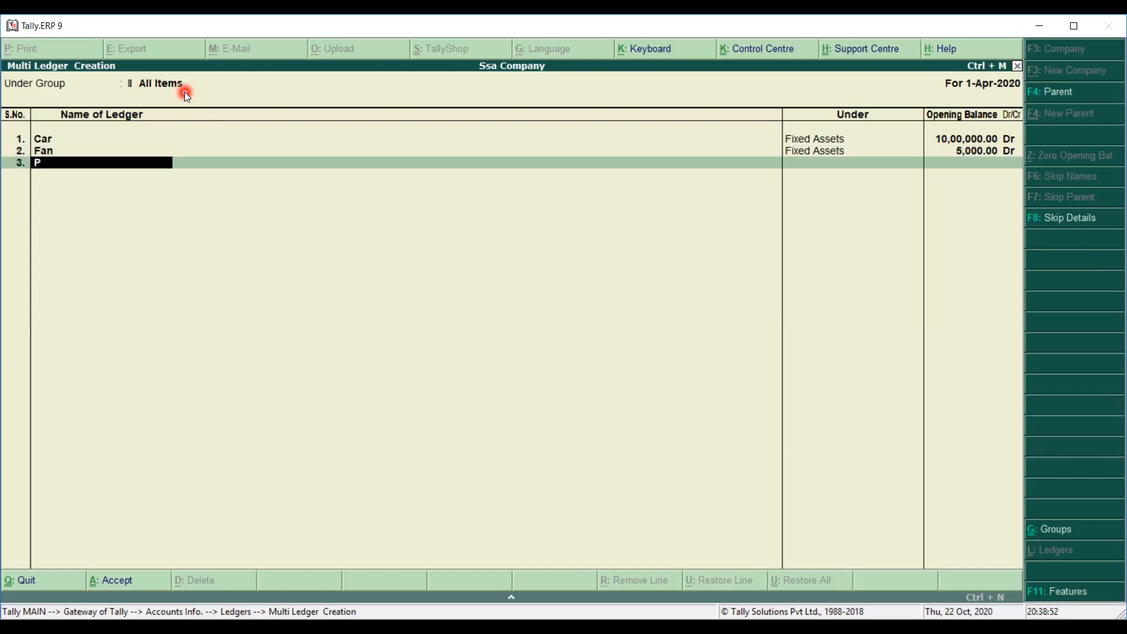
text(rinting)
key(Return)
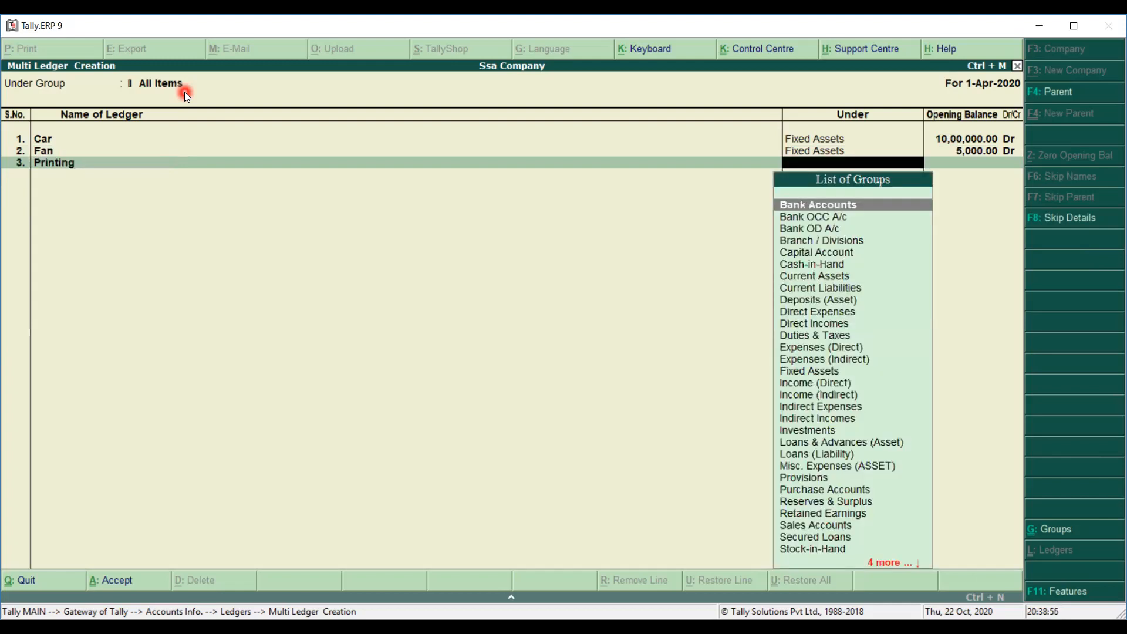
text(In)
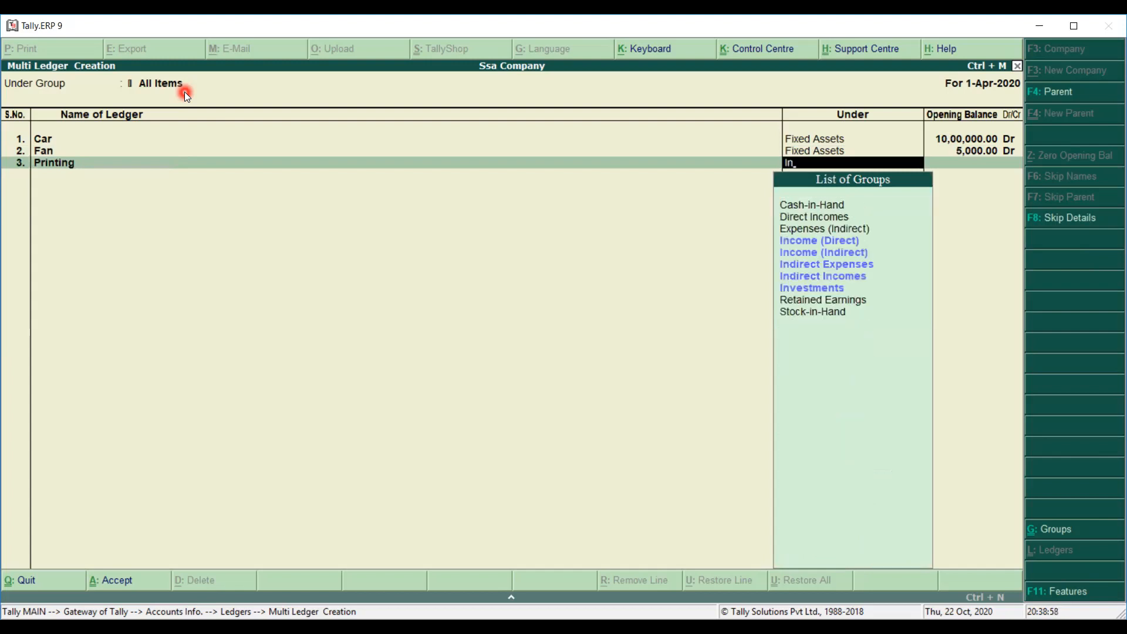
key(Down)
key(Down)
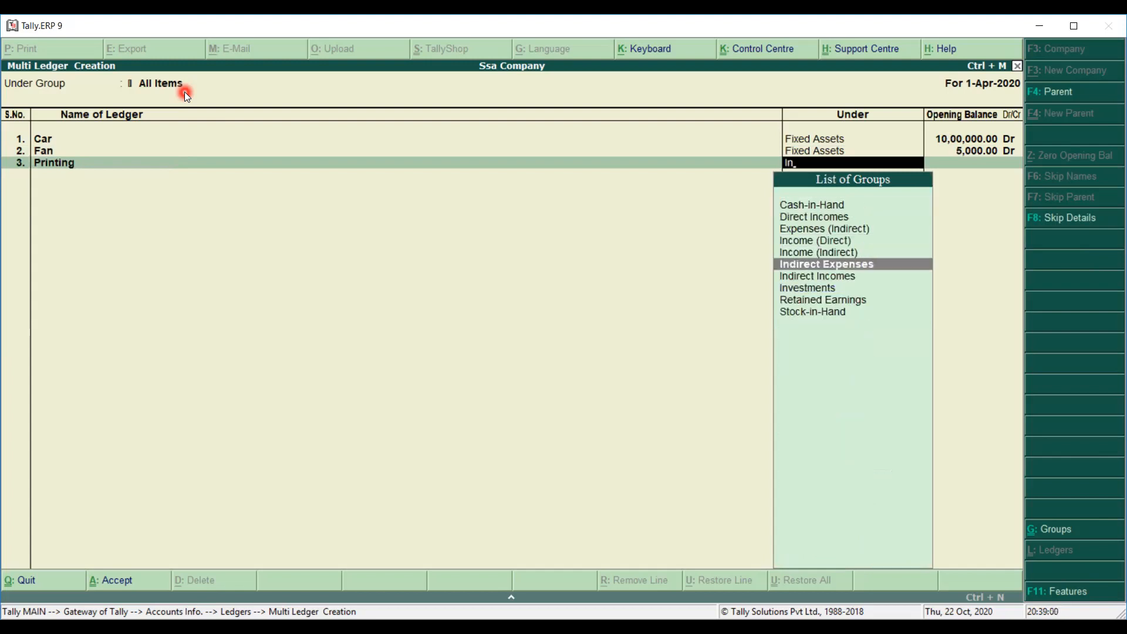
key(Return)
text(10000)
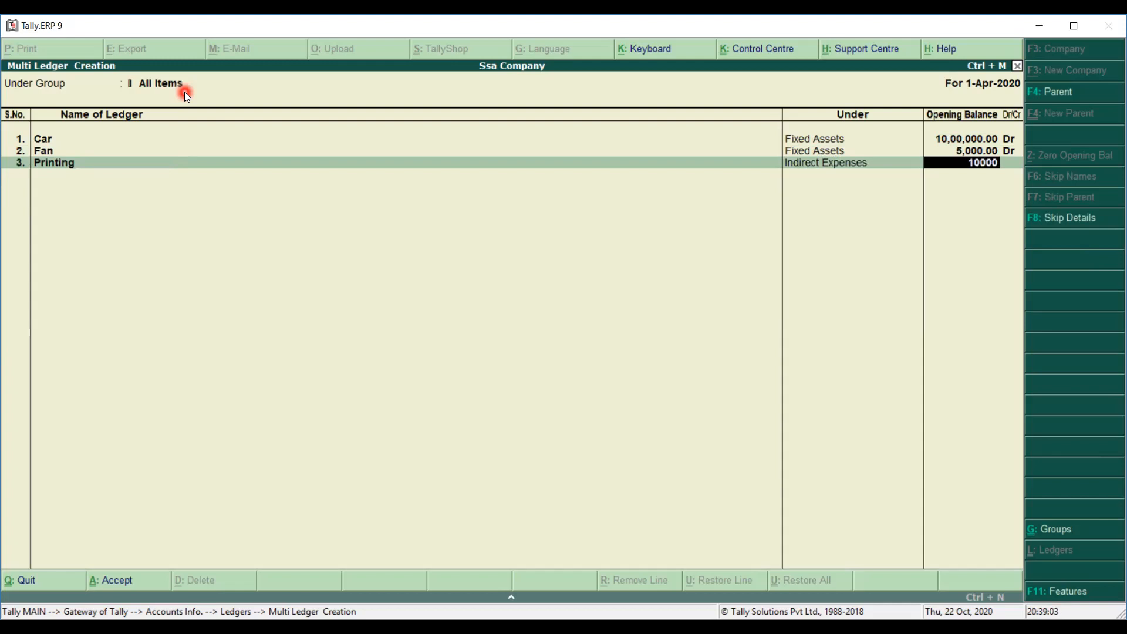
key(Return)
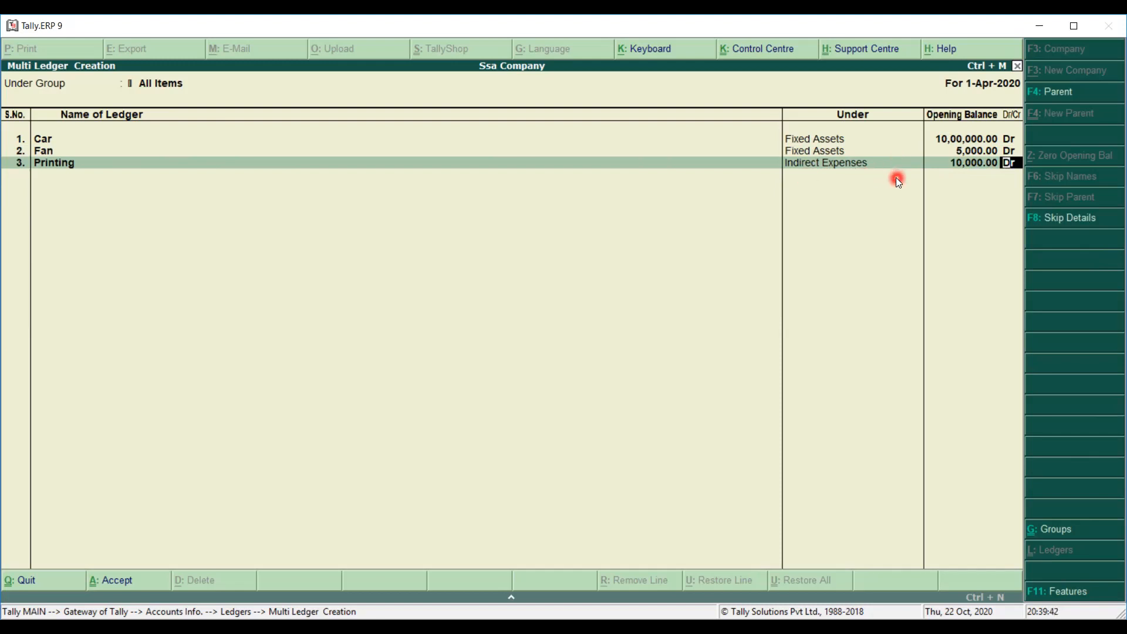
key(Return)
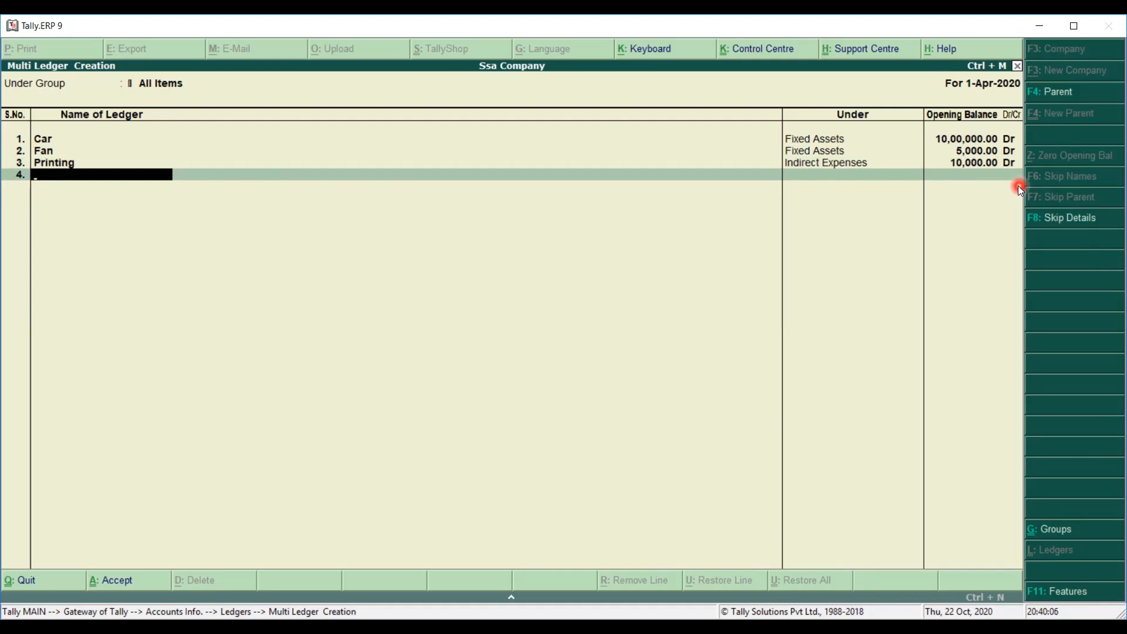
key(Return)
key(Return)
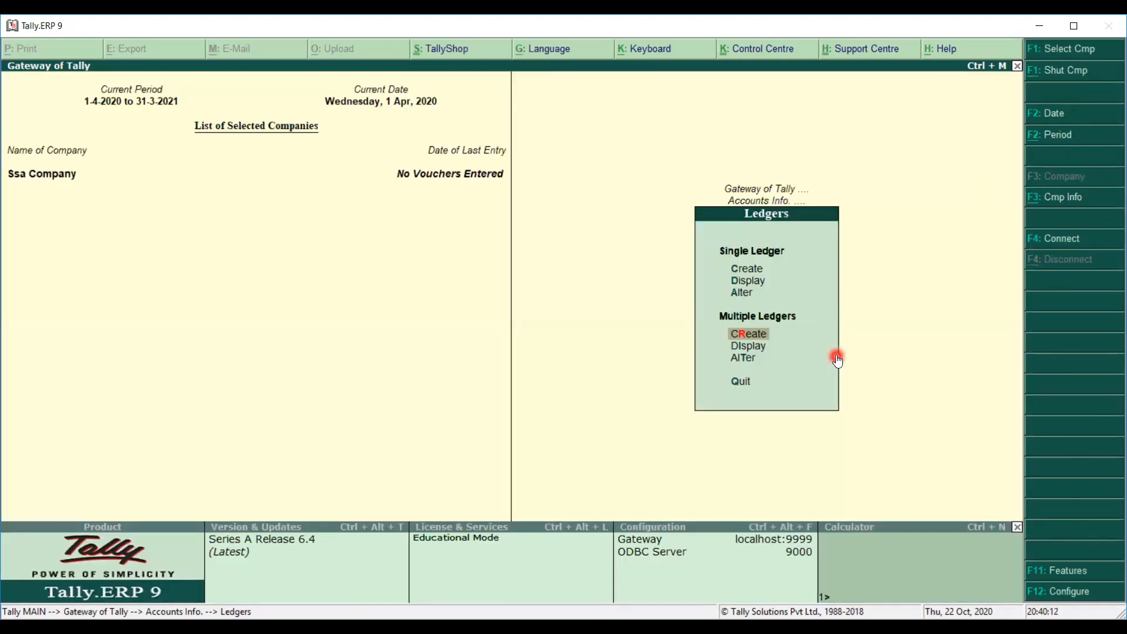
Open the Car ledger in alteration, delete it with Alt+D, and return to the Ledgers menu.
key(Up)
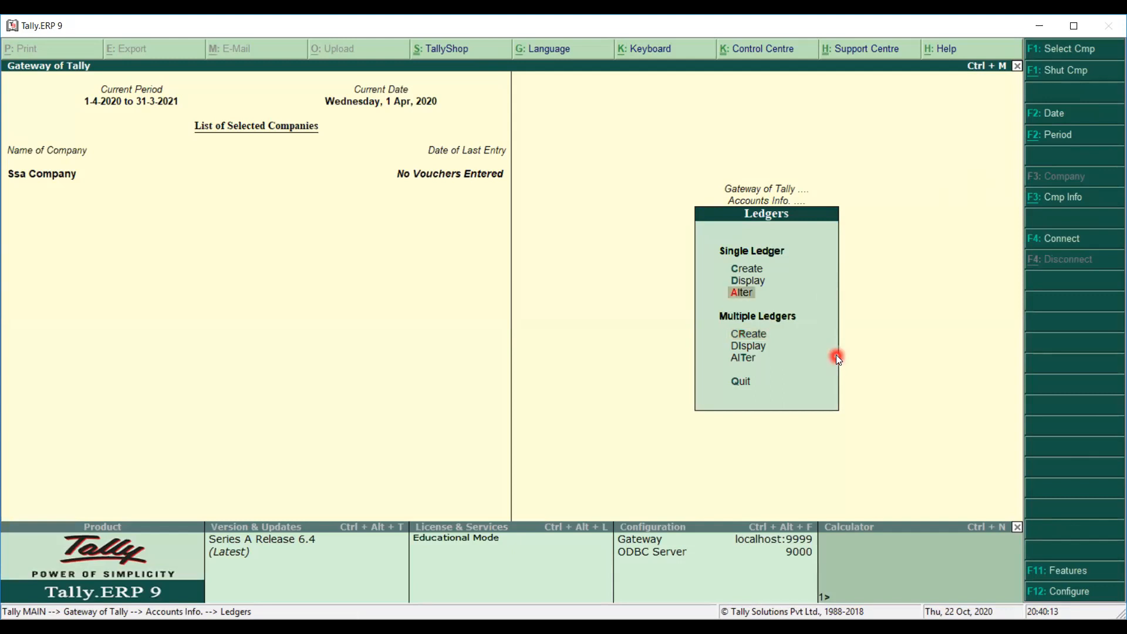
click(741, 297)
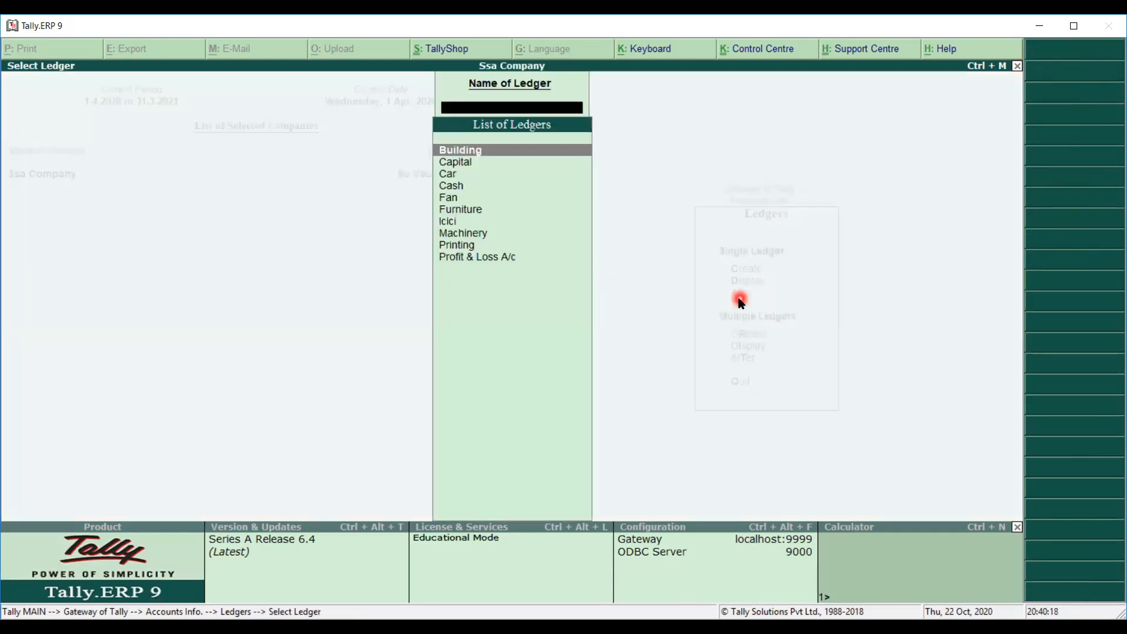
text(c)
key(Down)
key(Down)
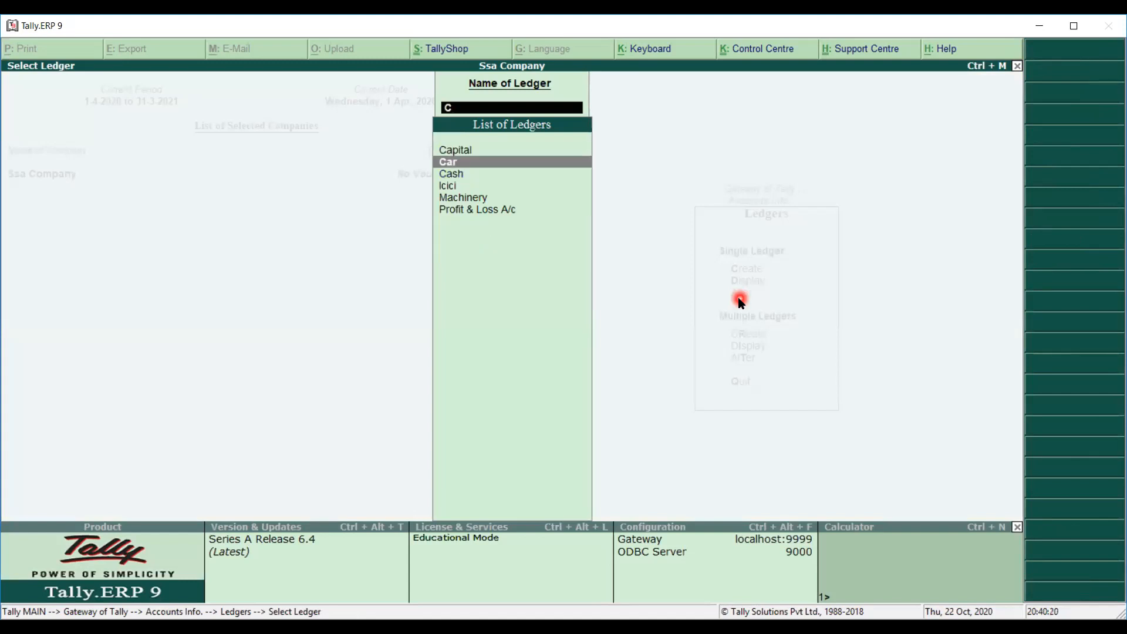
key(Return)
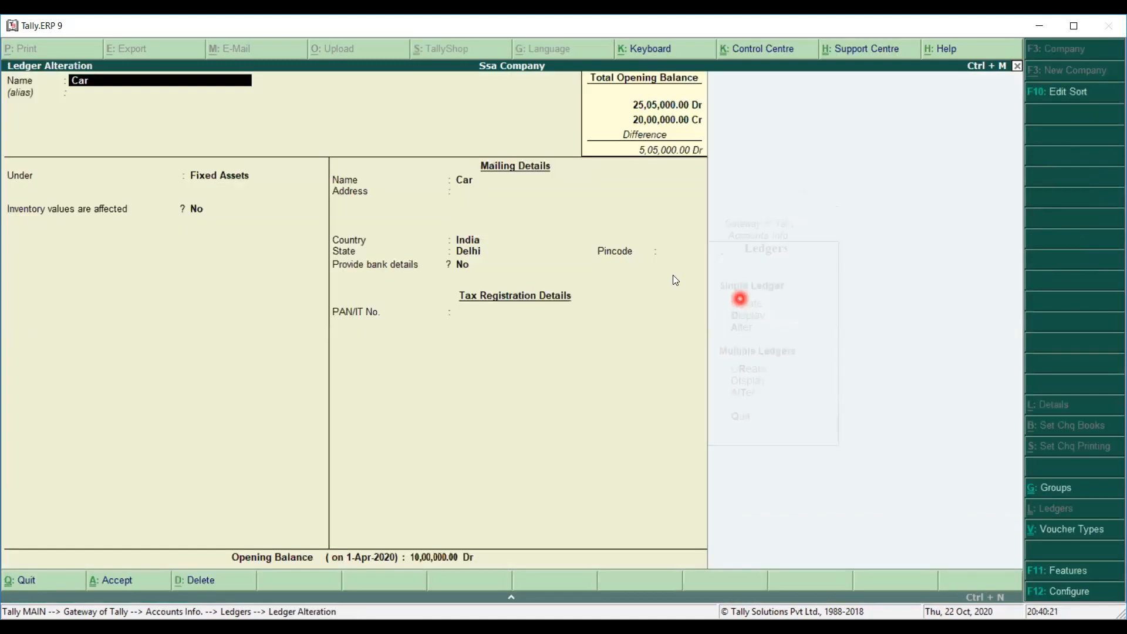
key(alt+d)
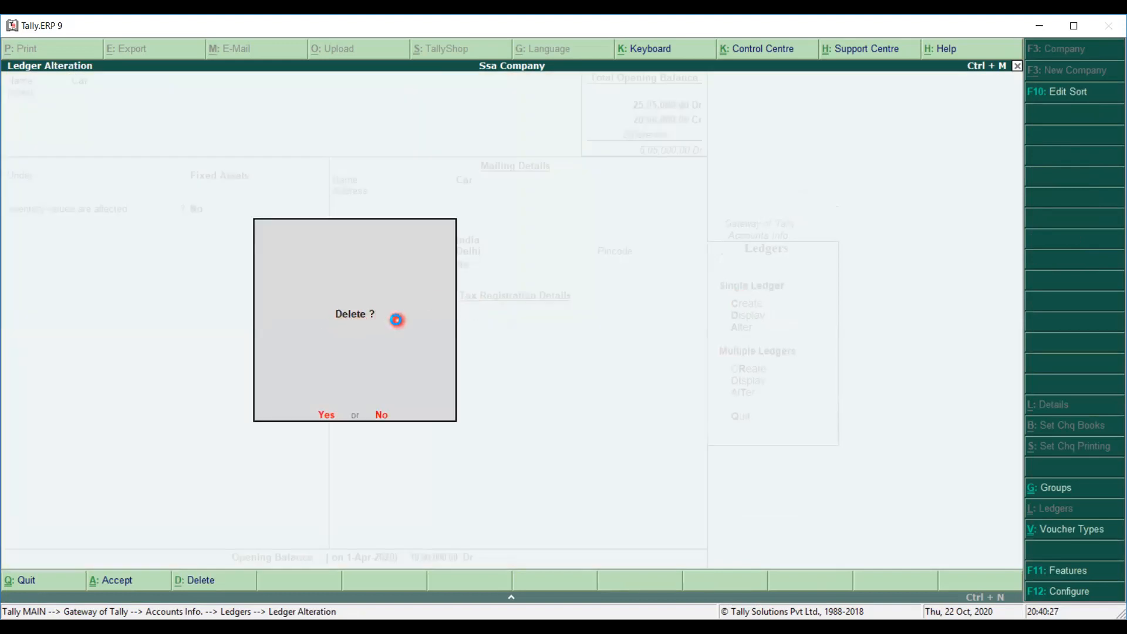
key(y)
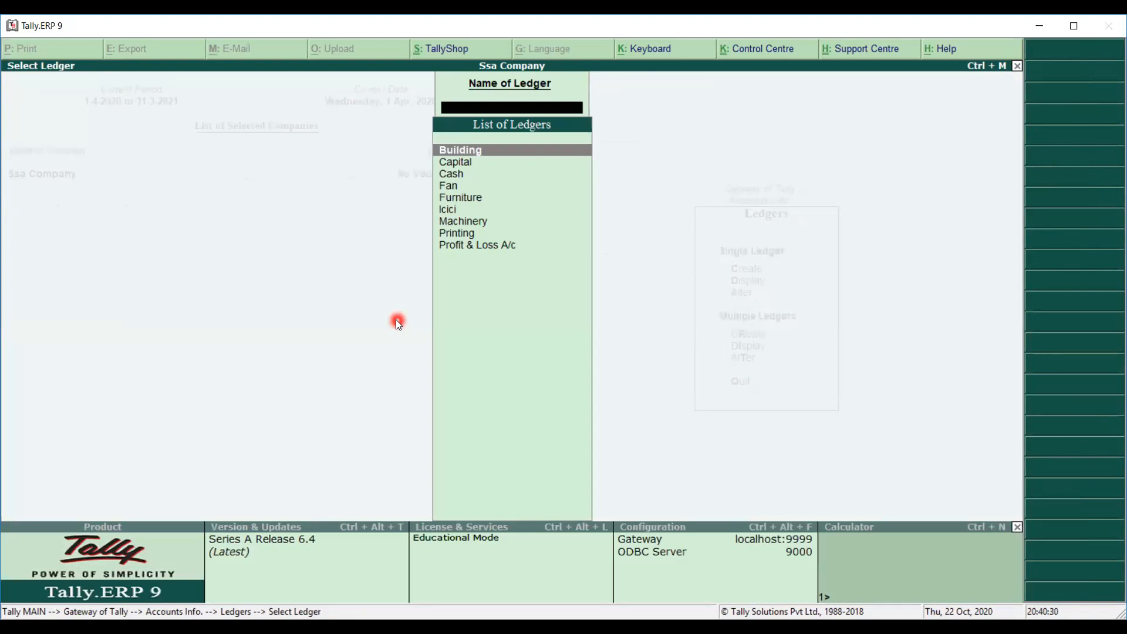
text(c)
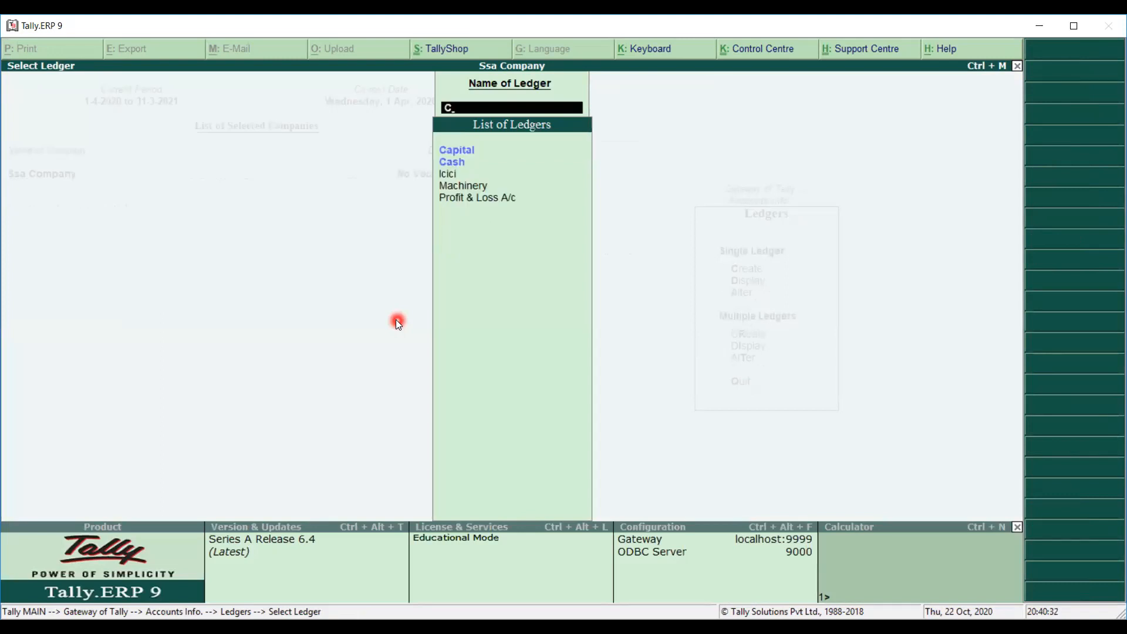
key(BackSpace)
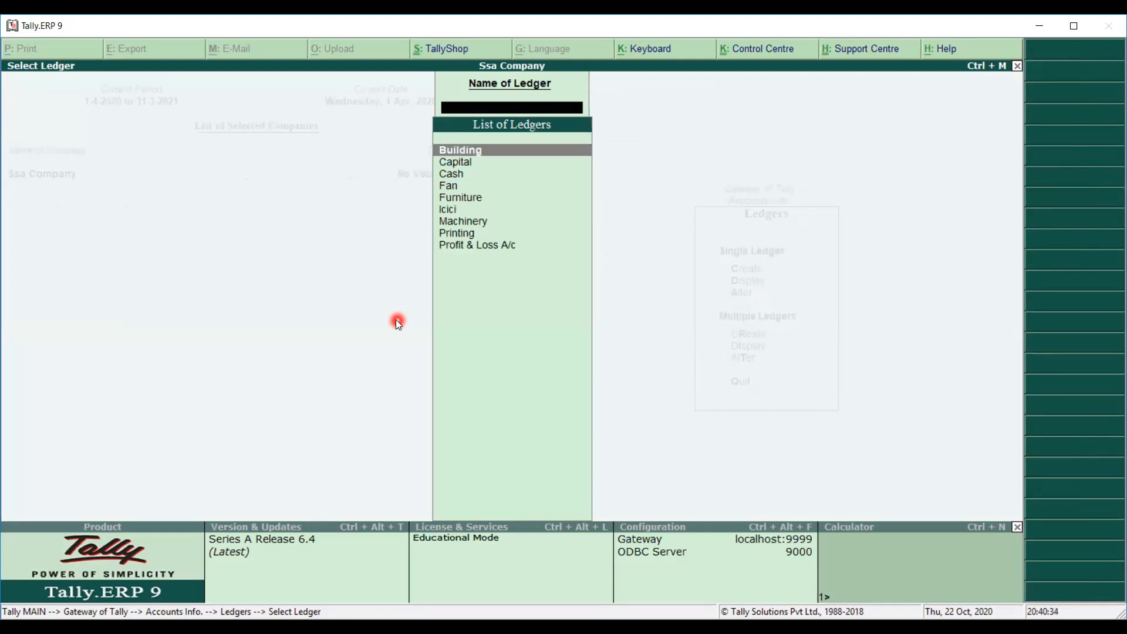
key(Escape)
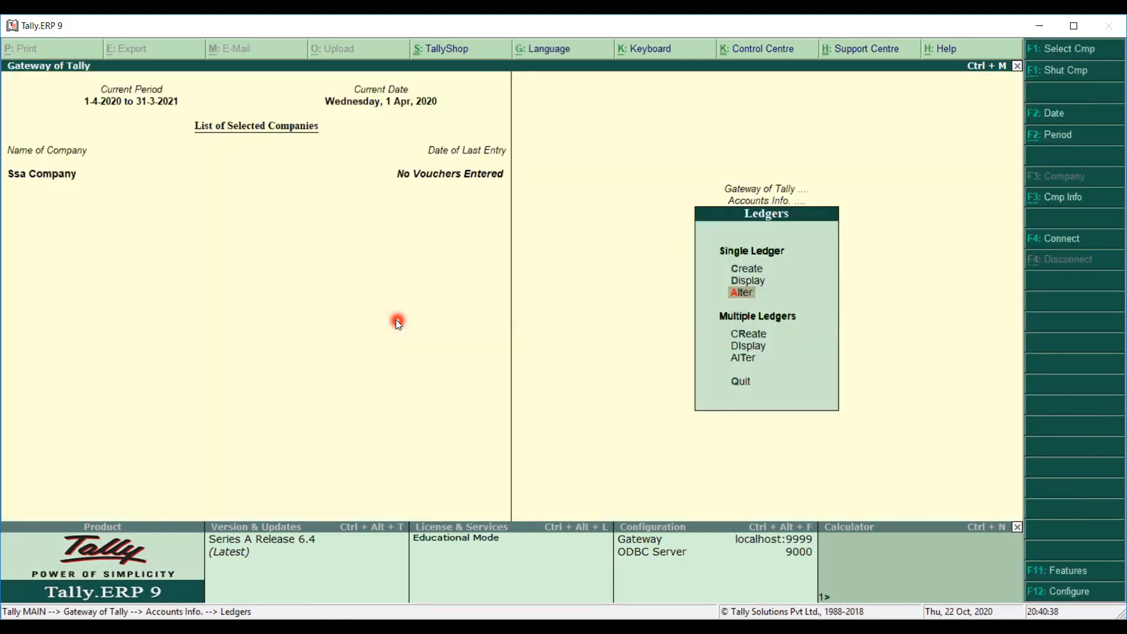
Go back to Gateway of Tally and choose Display > Trial Balance.
key(Escape)
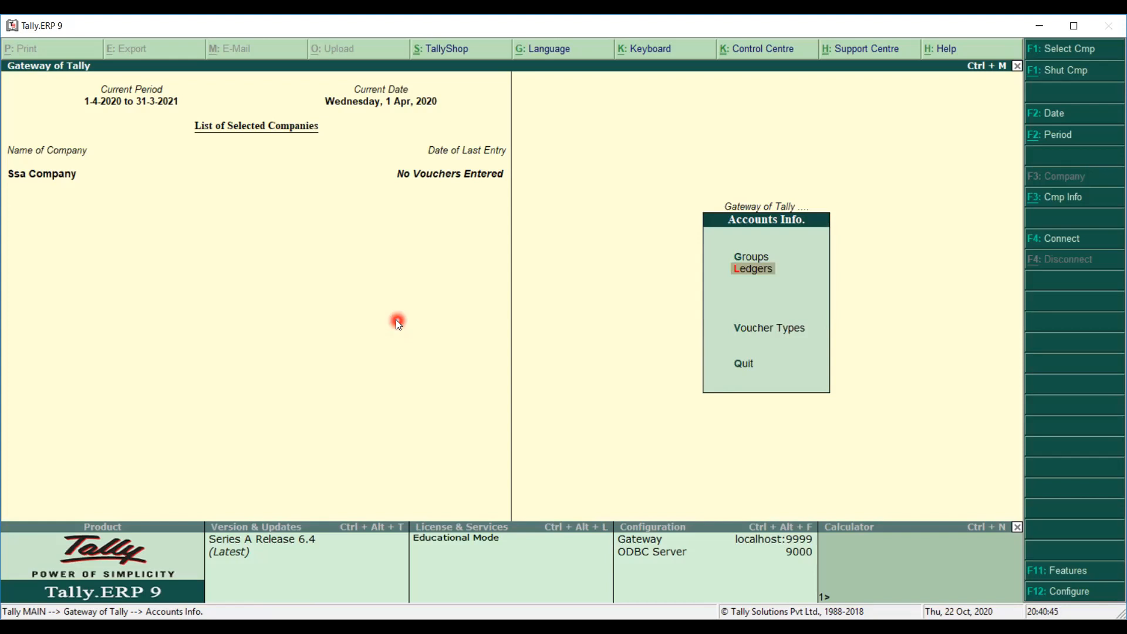
key(Escape)
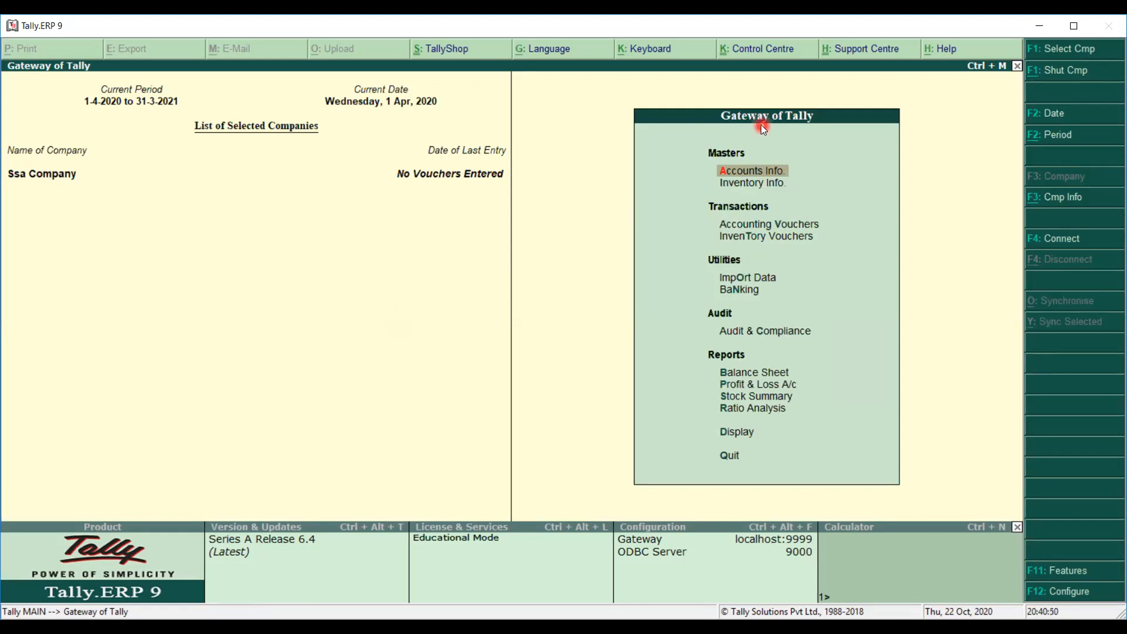
click(731, 433)
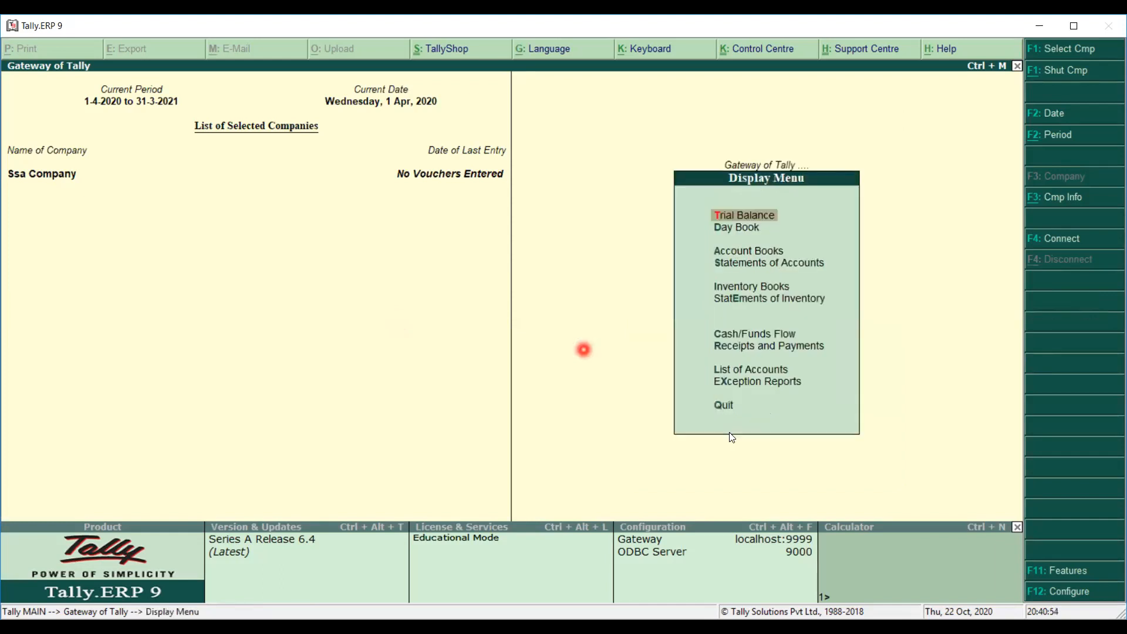
key(Return)
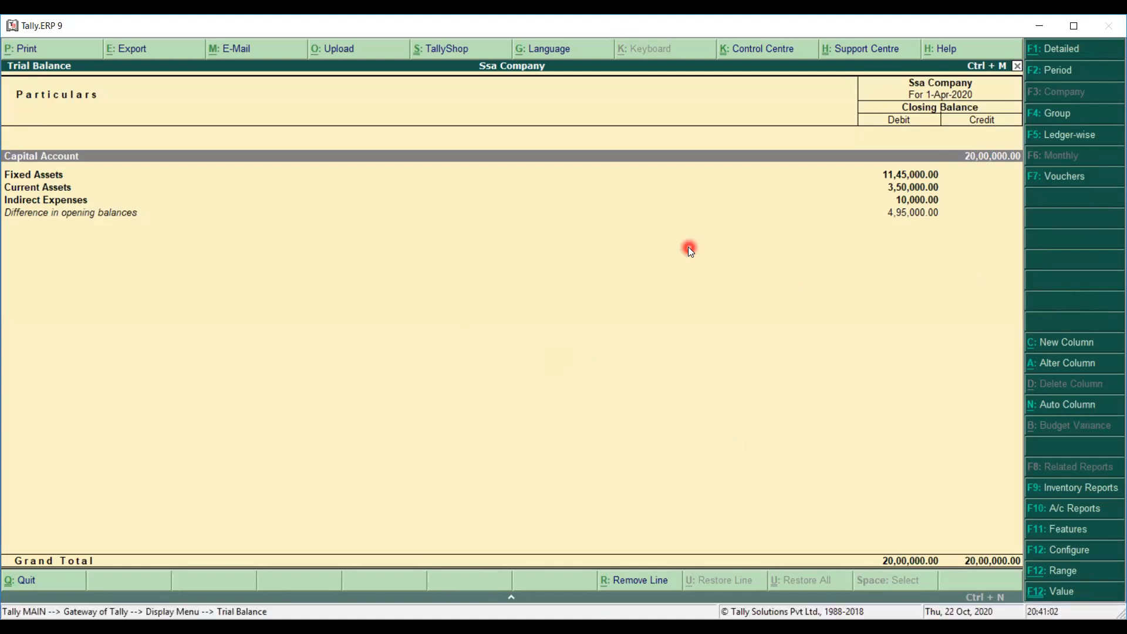
Expand the Trial Balance with Alt+F1 to list ledger amounts, noting 'ALT+F1-DETAIL'.
key(alt+f1)
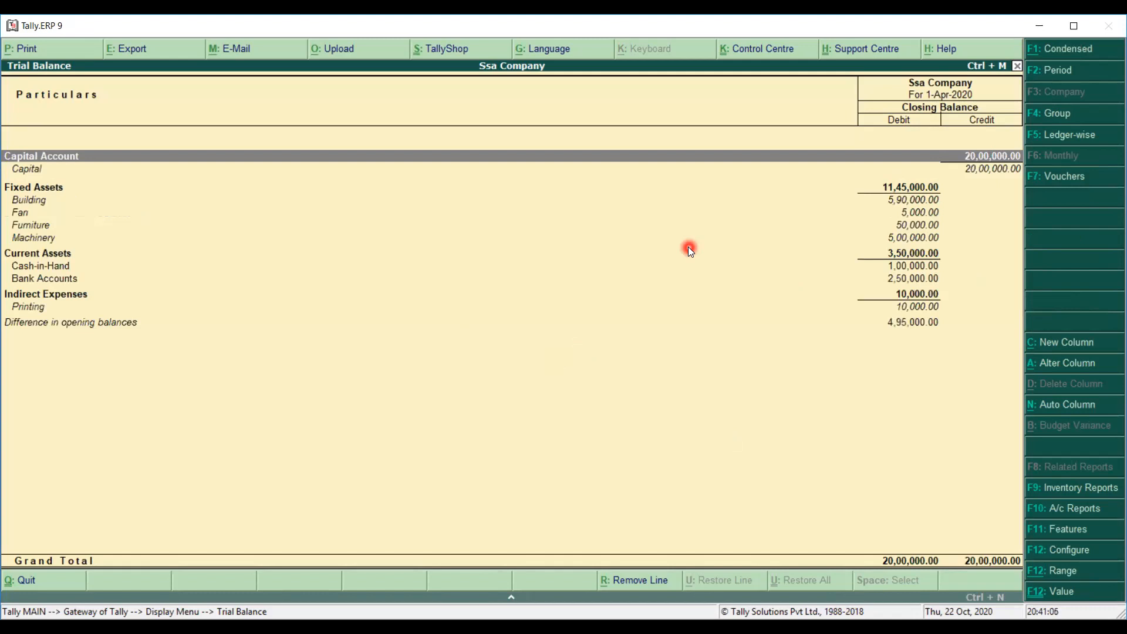
click(451, 52)
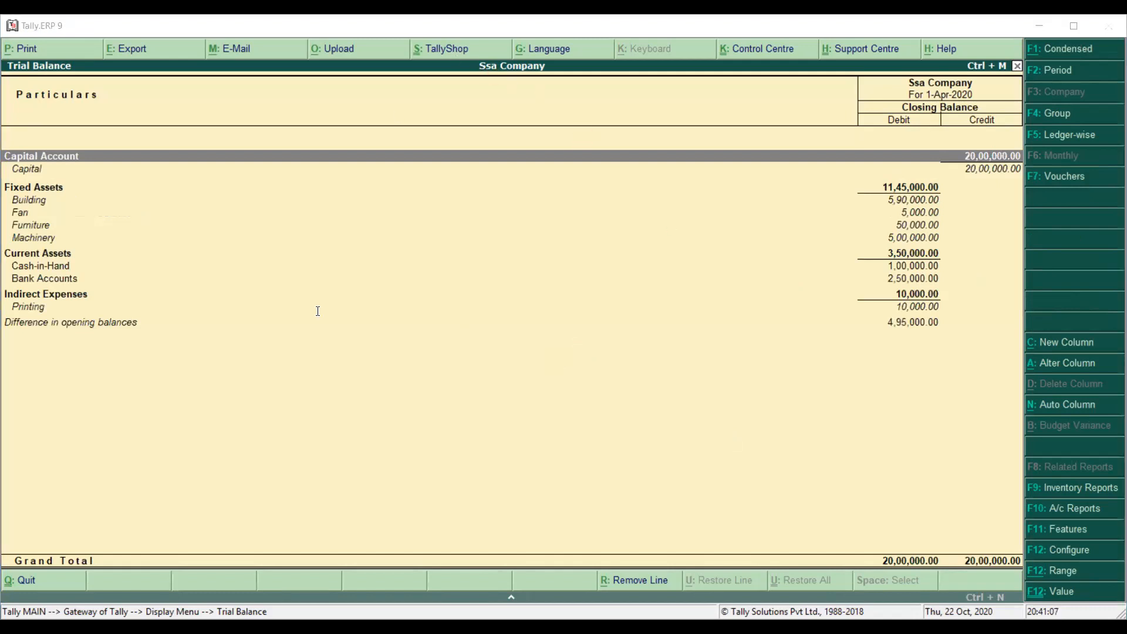
click(286, 359)
text(A)
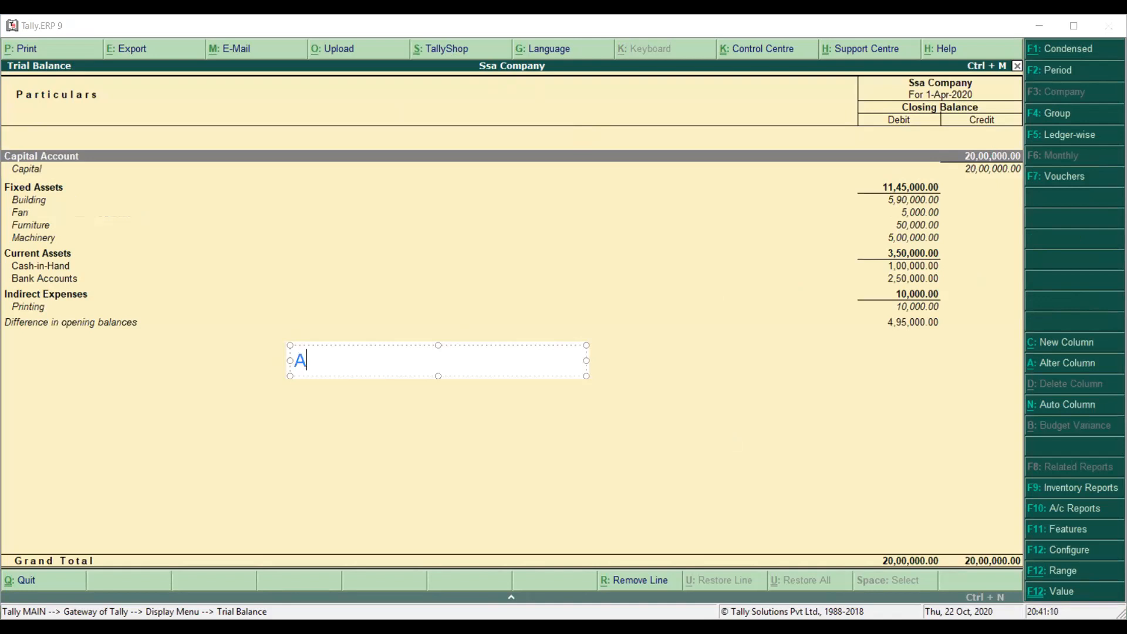
text(LT+)
key(BackSpace)
text(F1-DET)
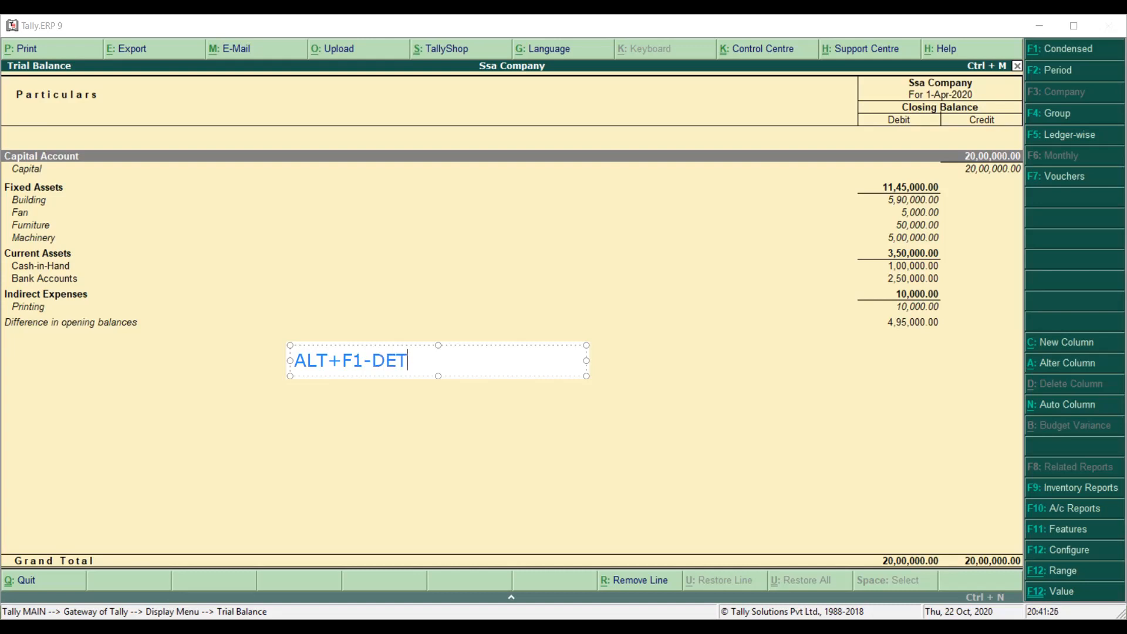
text(AIL)
click(579, 50)
click(350, 370)
click(393, 357)
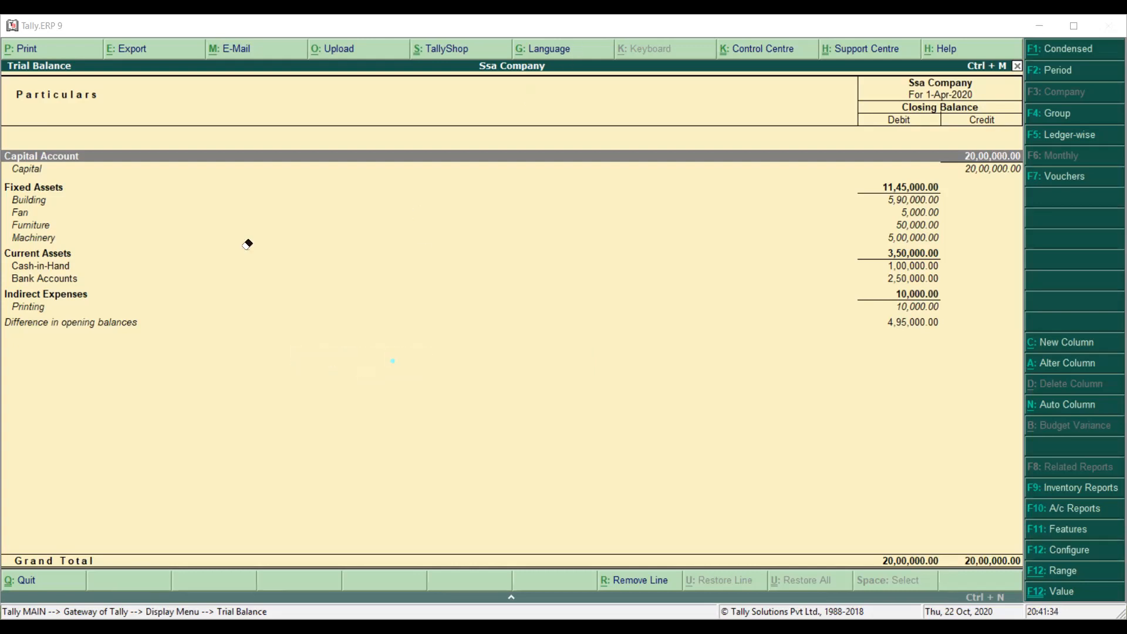
click(444, 53)
Open the Balance Sheet from Gateway of Tally in detailed view, showing ledgers under each group.
key(Escape)
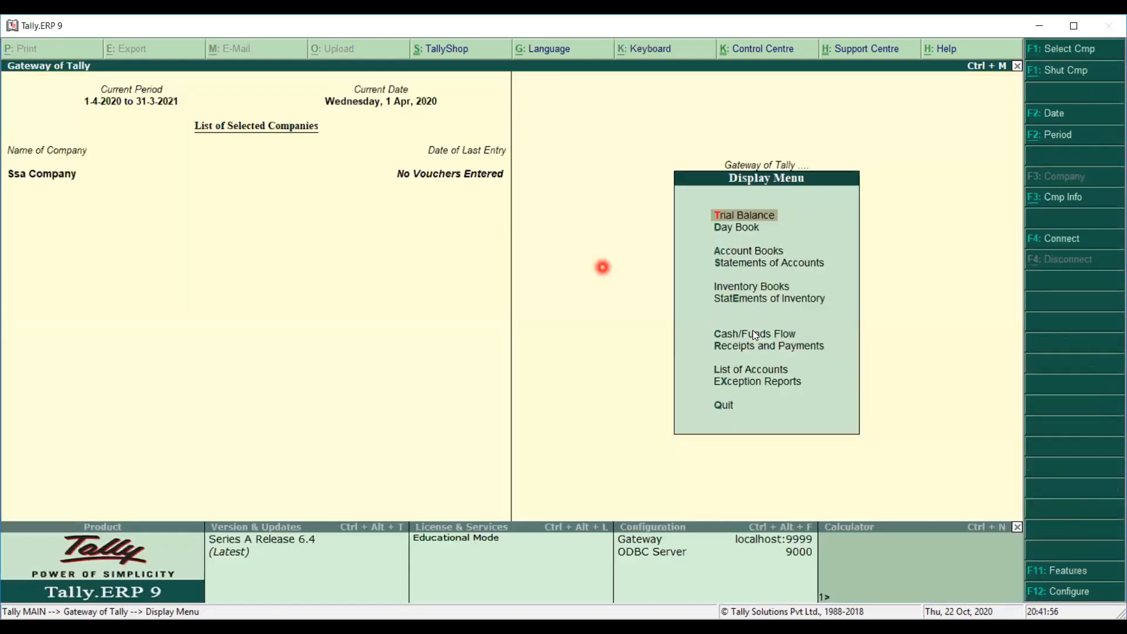
key(Escape)
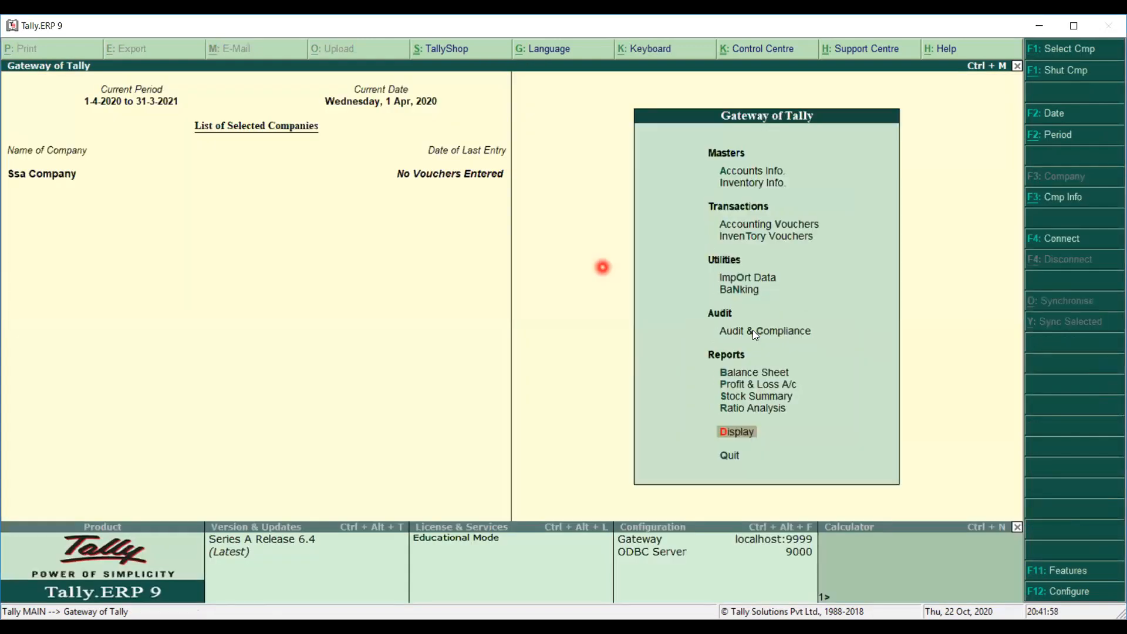
click(749, 379)
click(750, 379)
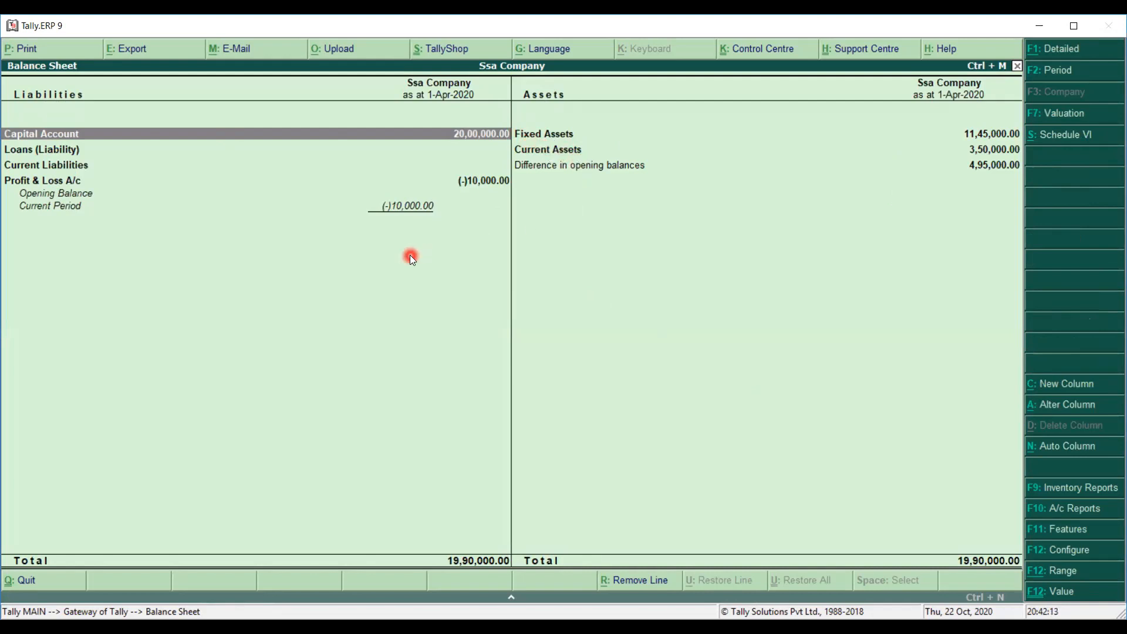
key(alt+f1)
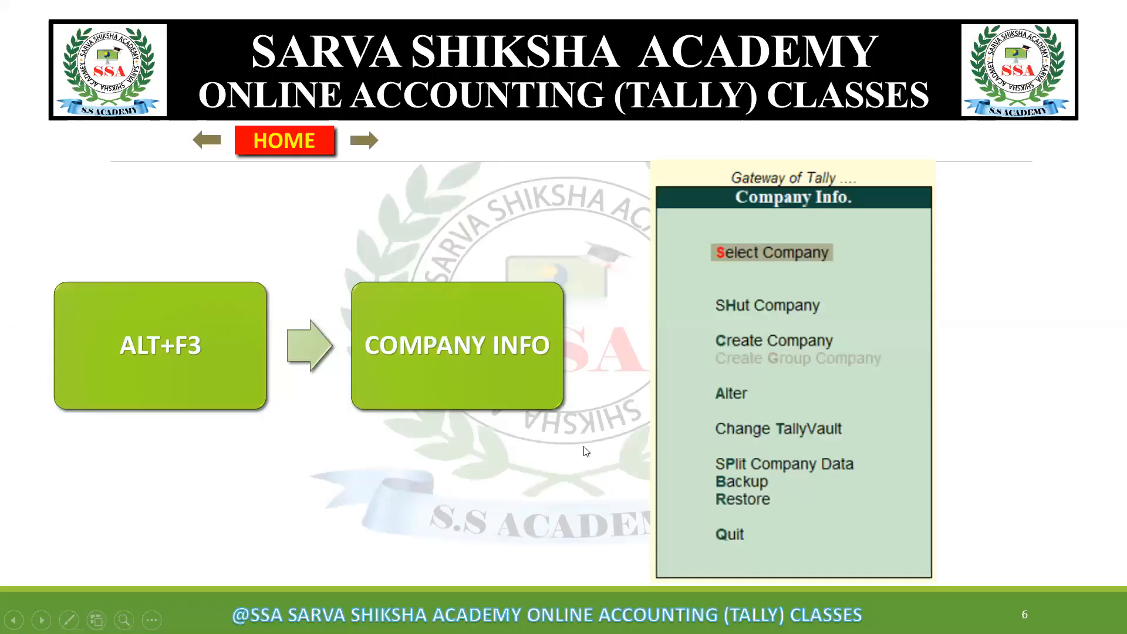
Advance the class slides from Accounts Info and Single Ledger Creation through to slide 11 on Reports.
click(584, 448)
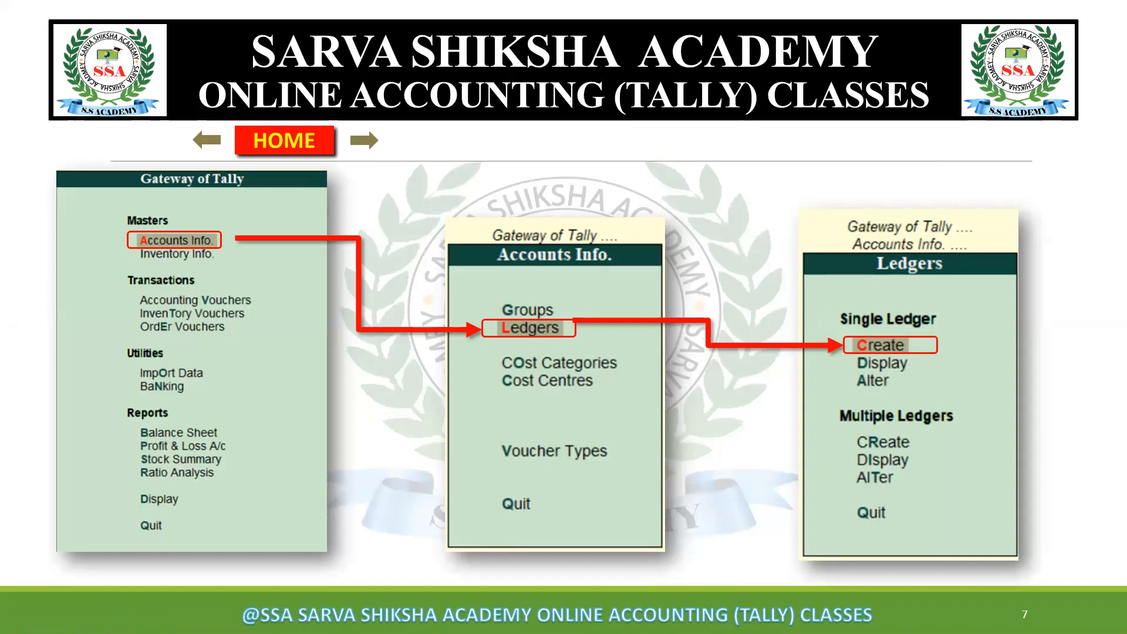
key(Right)
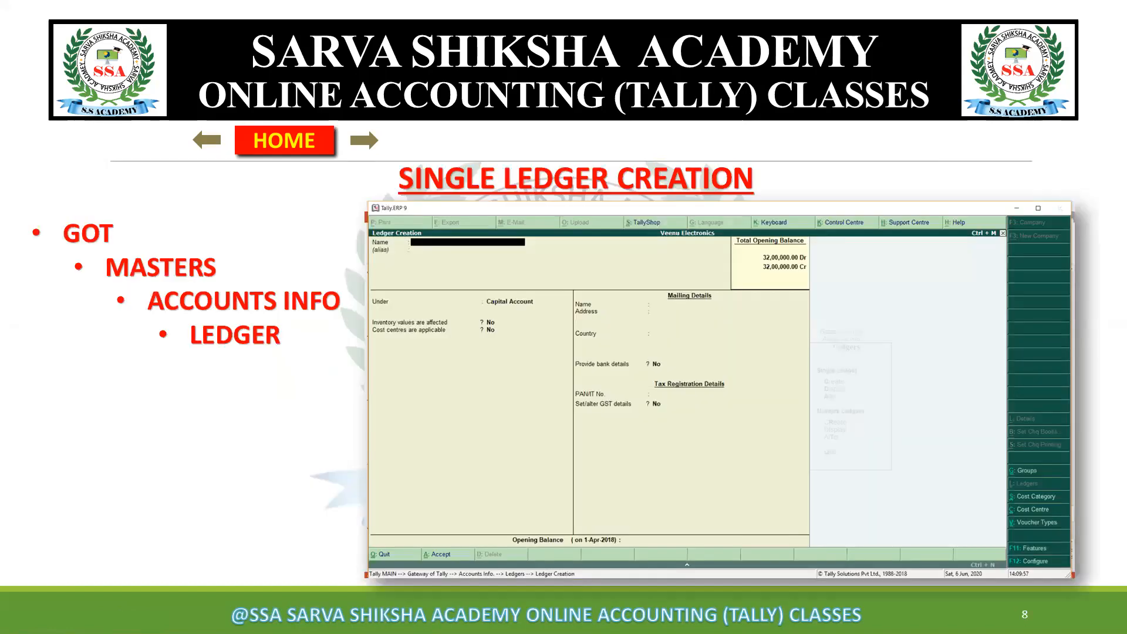
key(Right)
key(Right)
key(Right)
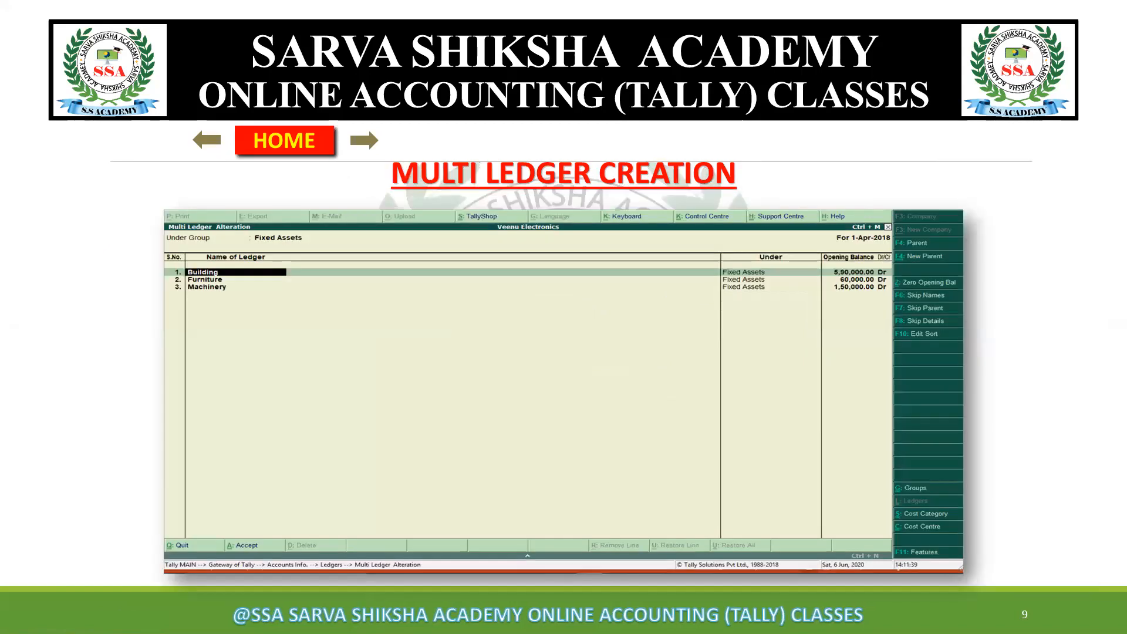
key(Right)
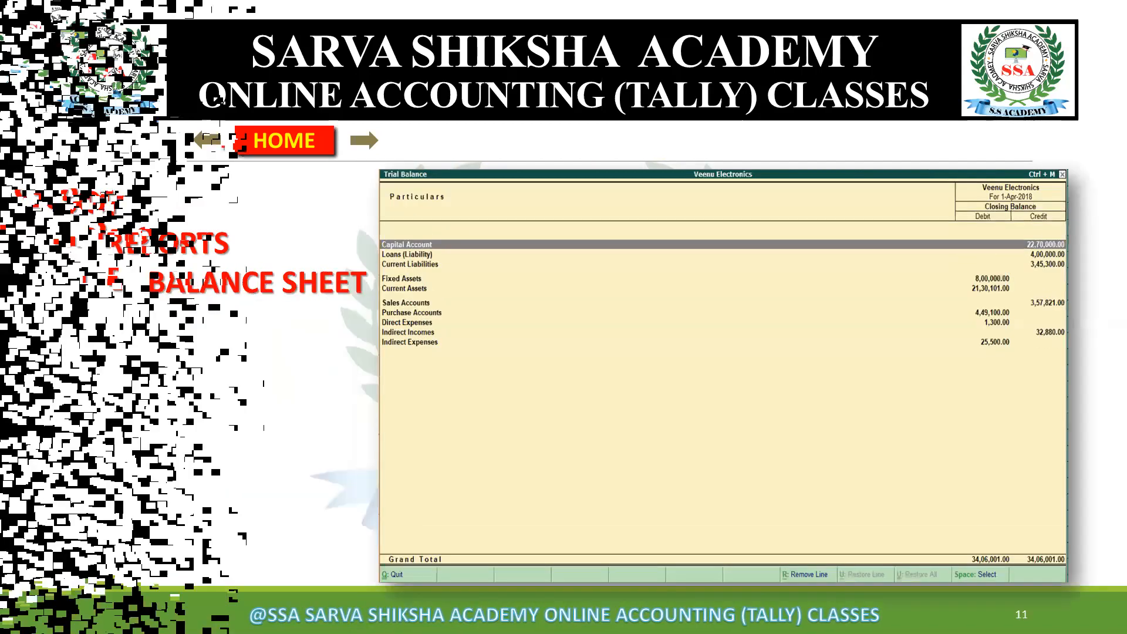